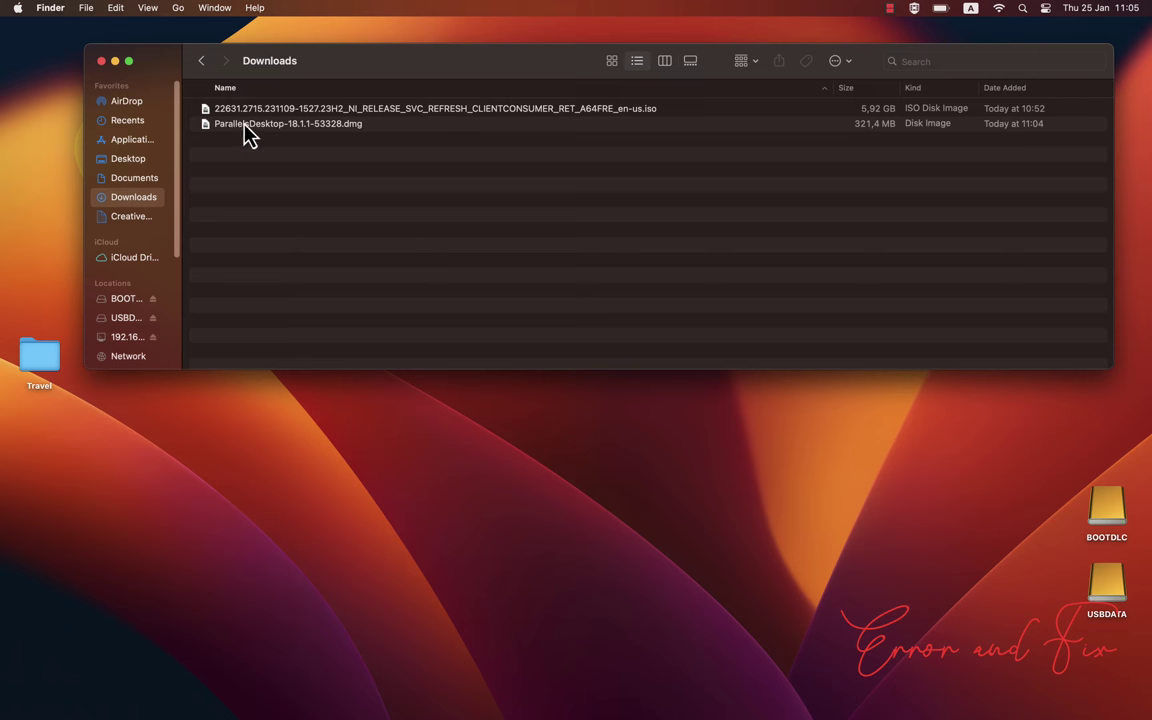
Step: Open the ParallelsDesktop-18.1.1-53328.dmg disk image and launch its Install application, approving the downloaded-app warning
{"action": "left_click", "coordinate": [248, 125]}
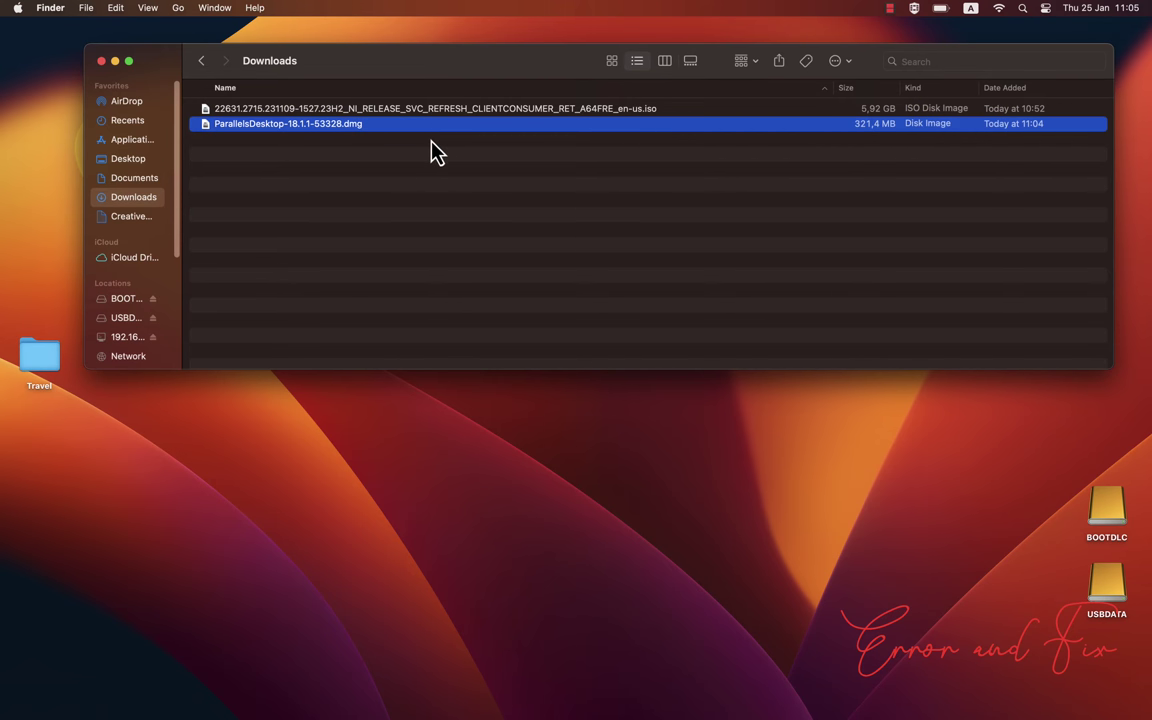
{"action": "left_click", "coordinate": [318, 192]}
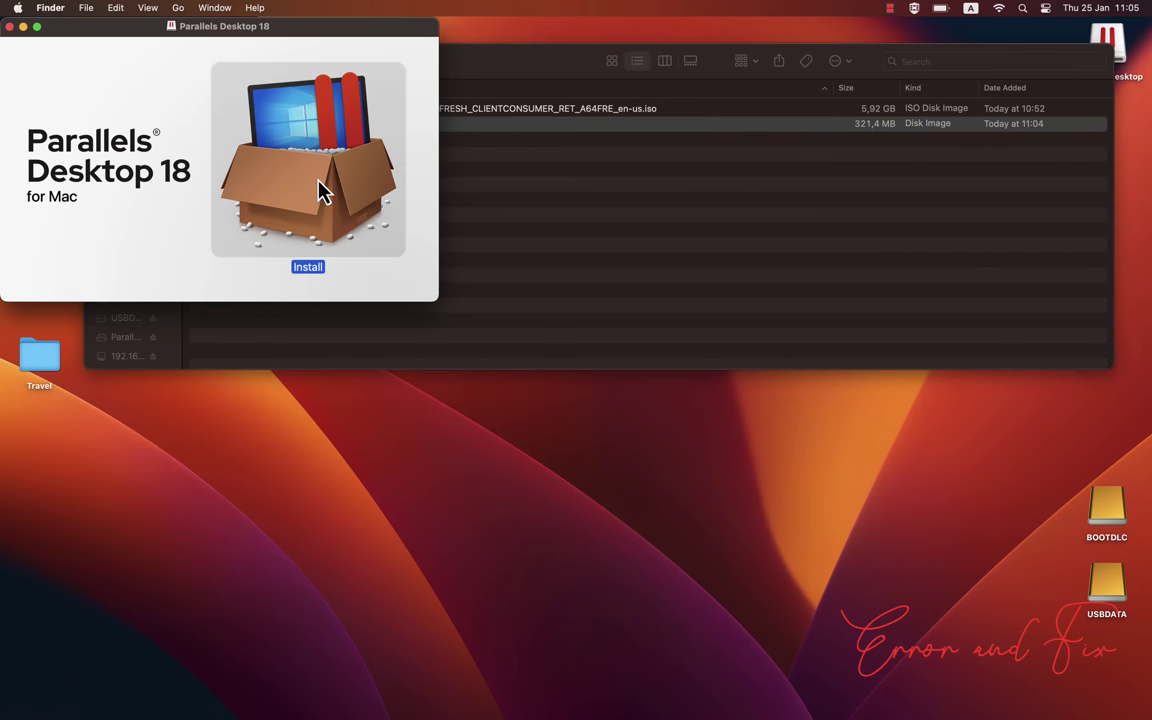
{"action": "double_click", "coordinate": [318, 192]}
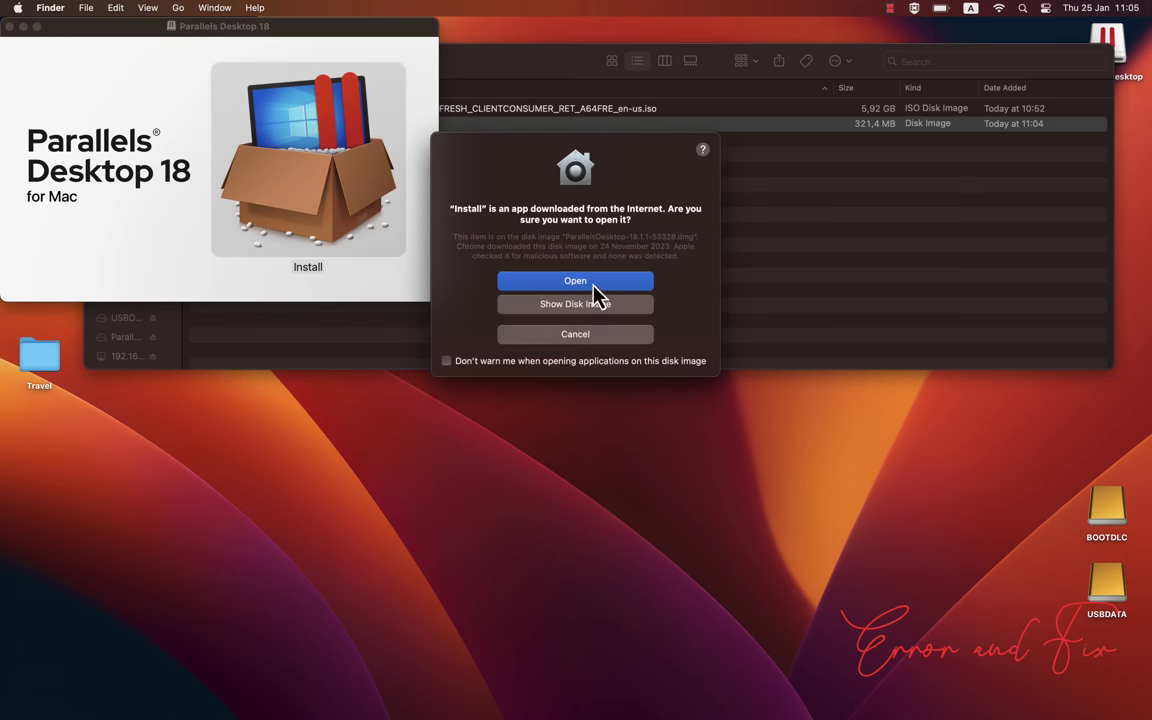
{"action": "left_click", "coordinate": [596, 283]}
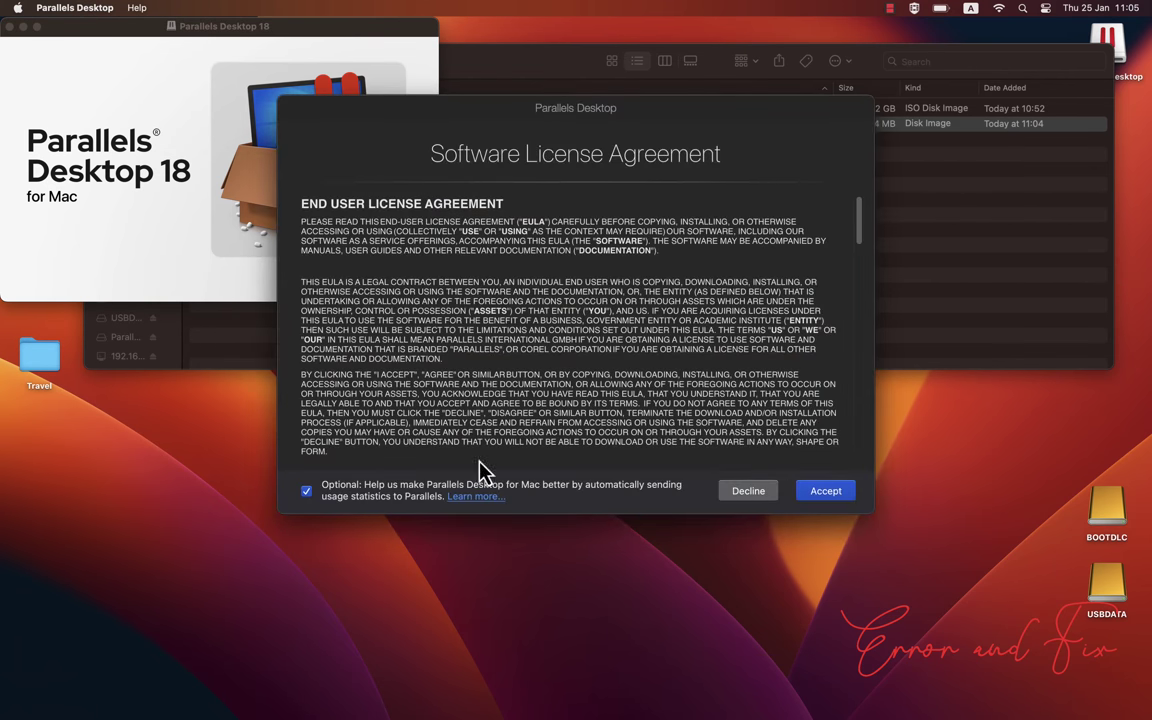
Step: Accept the Parallels Desktop software license agreement and authorize the installation with the administrator password
{"action": "left_click", "coordinate": [818, 490]}
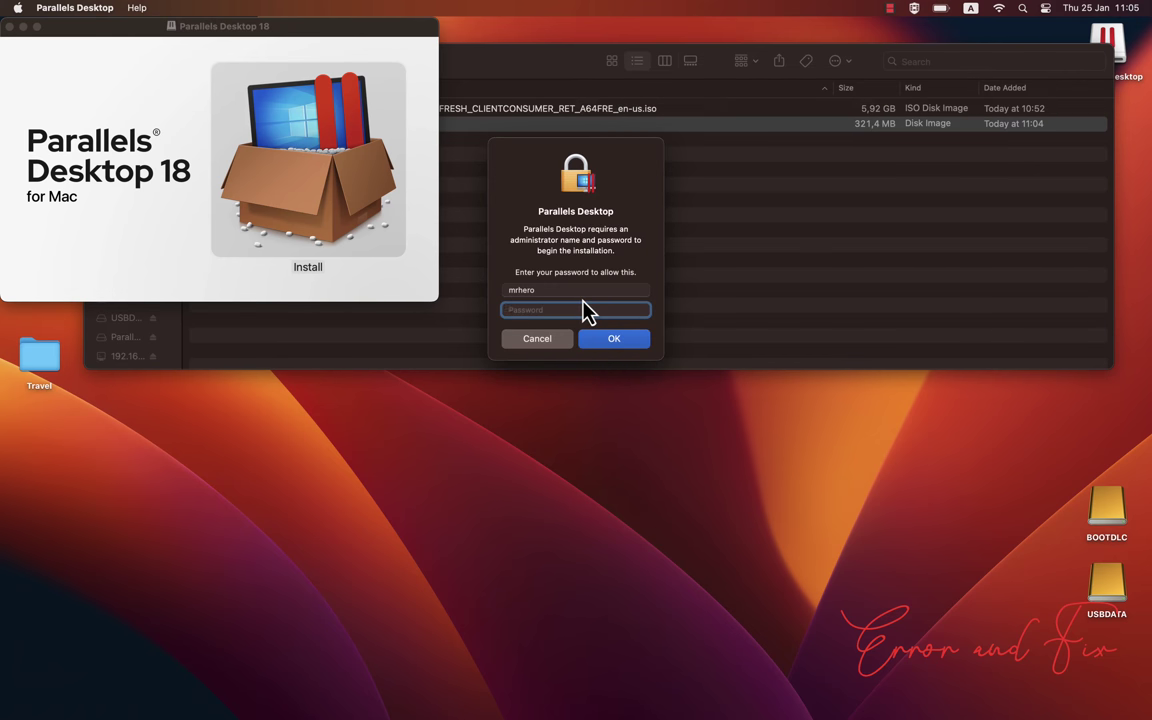
{"action": "type", "text": "•••••••••"}
{"action": "key", "text": "Return"}
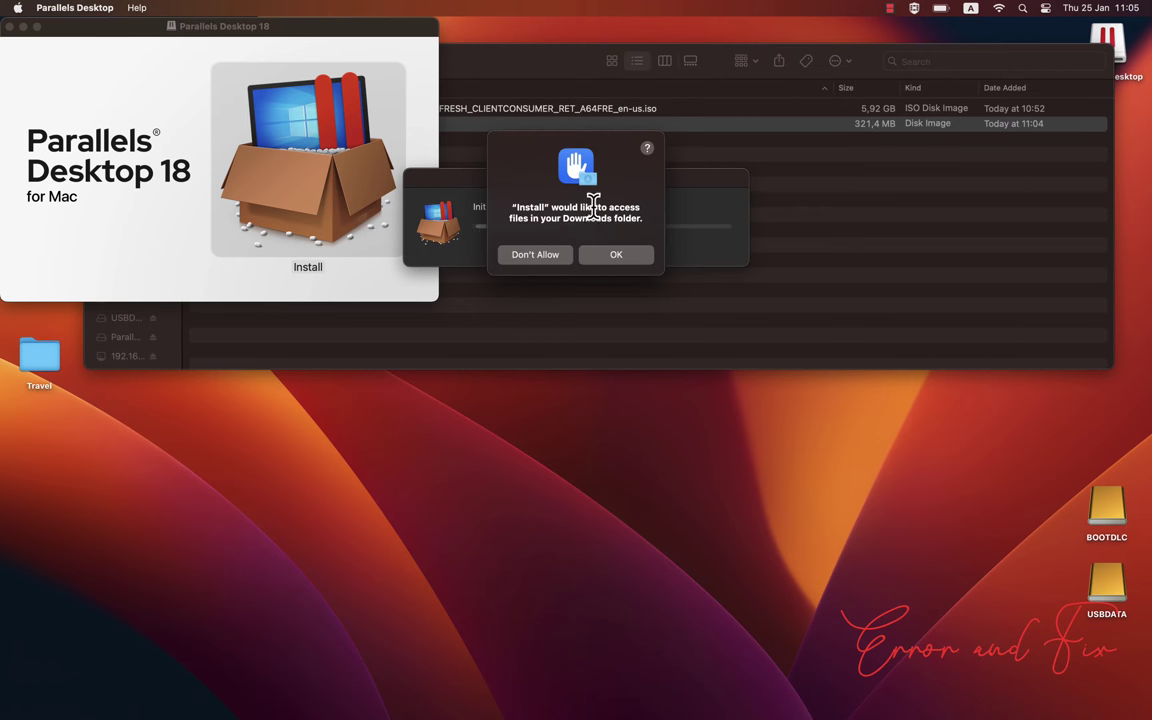
Step: Allow the installer into Downloads, and finish granting Parallels Desktop access to the Desktop, Documents and Downloads folders
{"action": "left_click", "coordinate": [615, 254]}
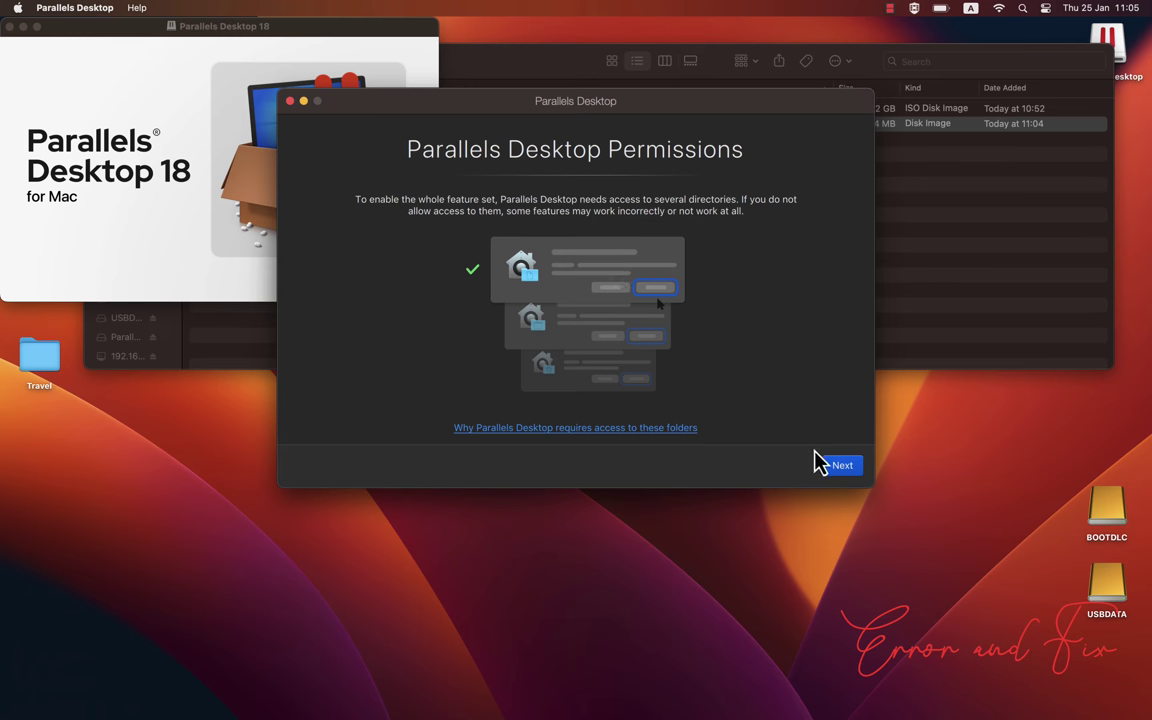
{"action": "left_click", "coordinate": [840, 468]}
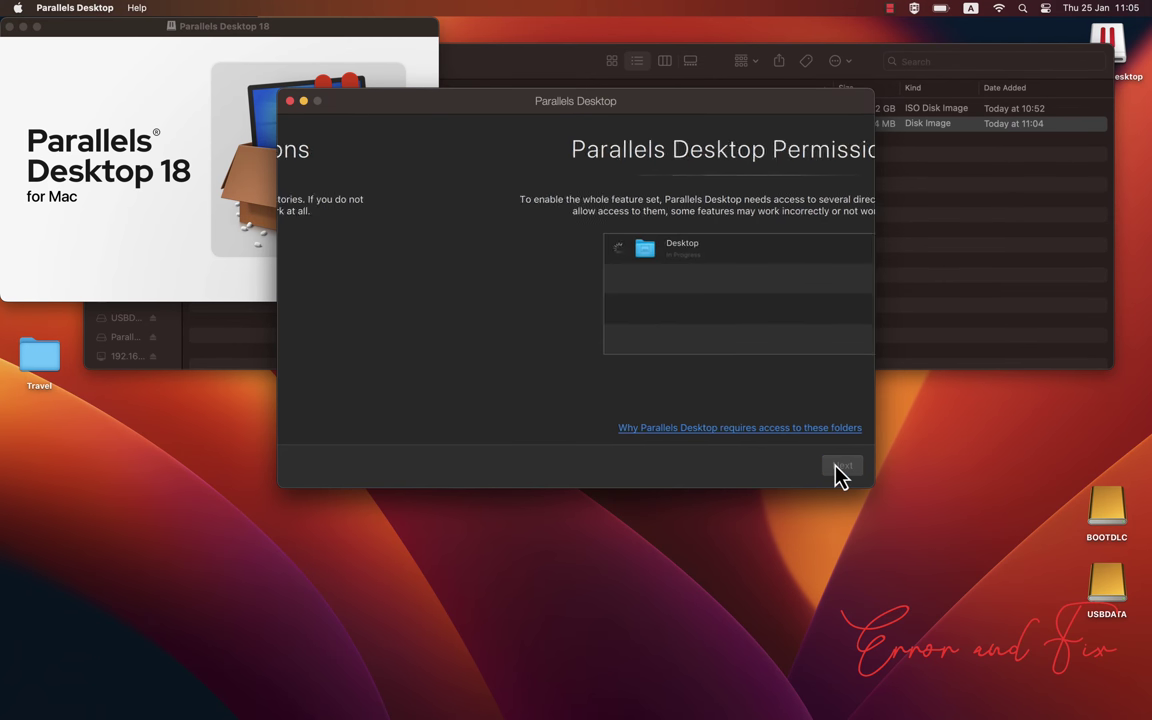
{"action": "left_click", "coordinate": [612, 302]}
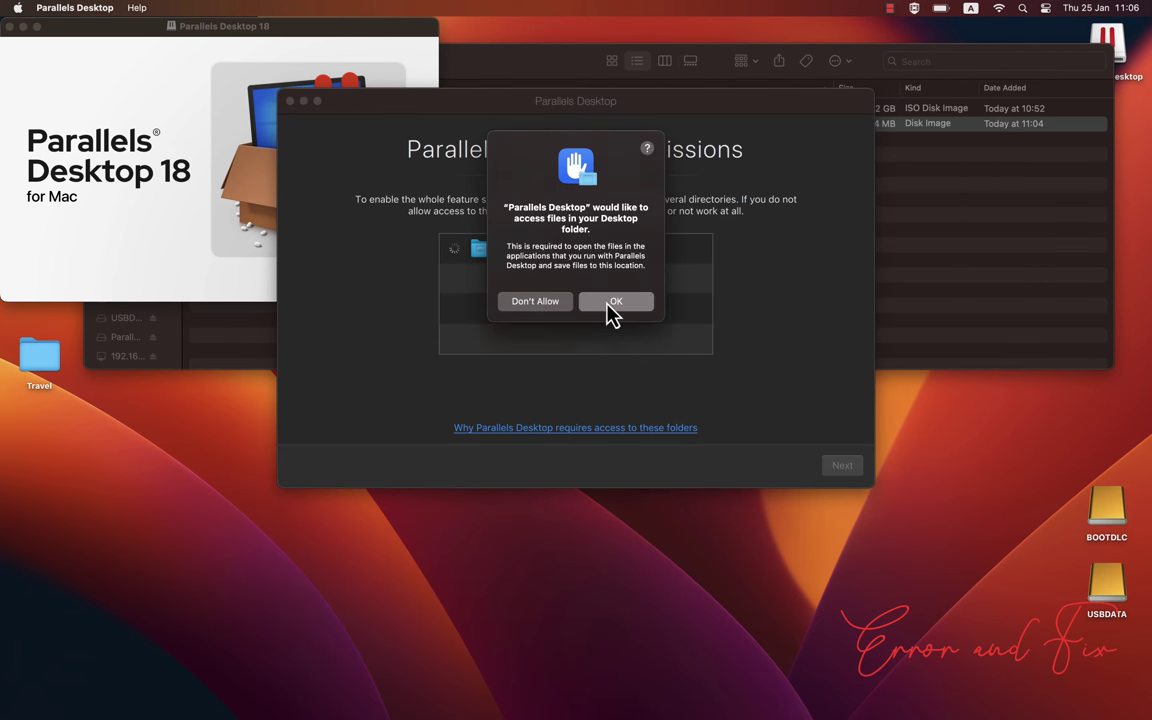
{"action": "left_click", "coordinate": [616, 312]}
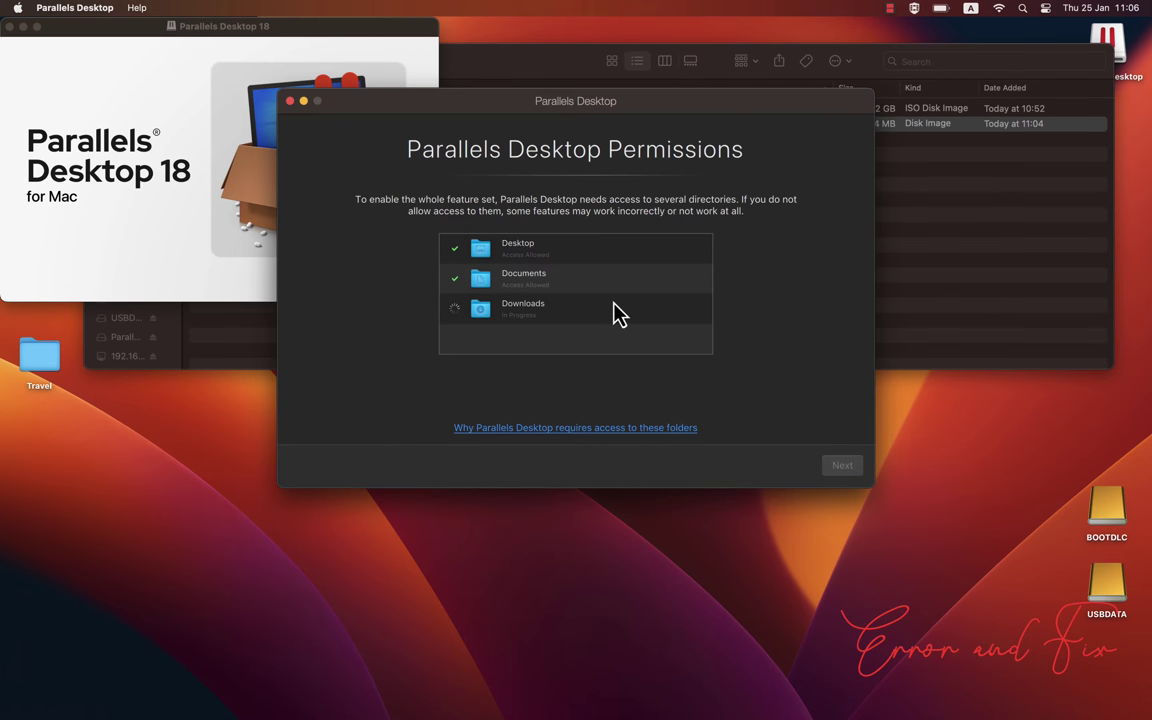
{"action": "left_click", "coordinate": [619, 322]}
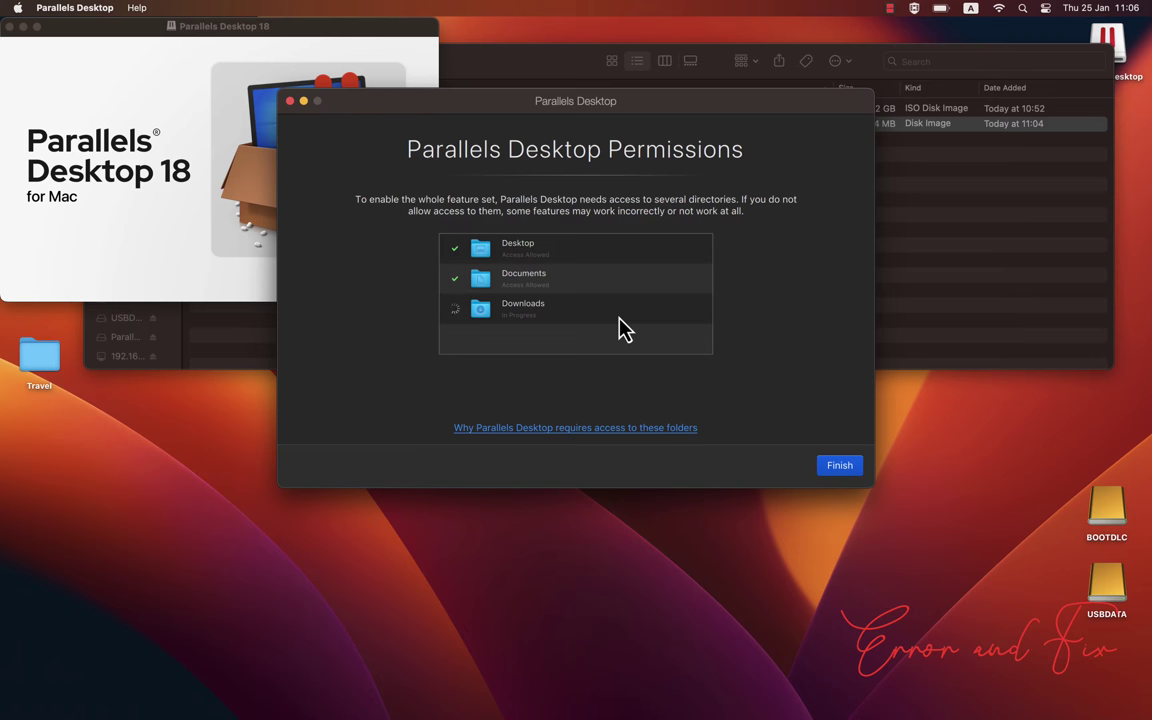
{"action": "left_click", "coordinate": [851, 468]}
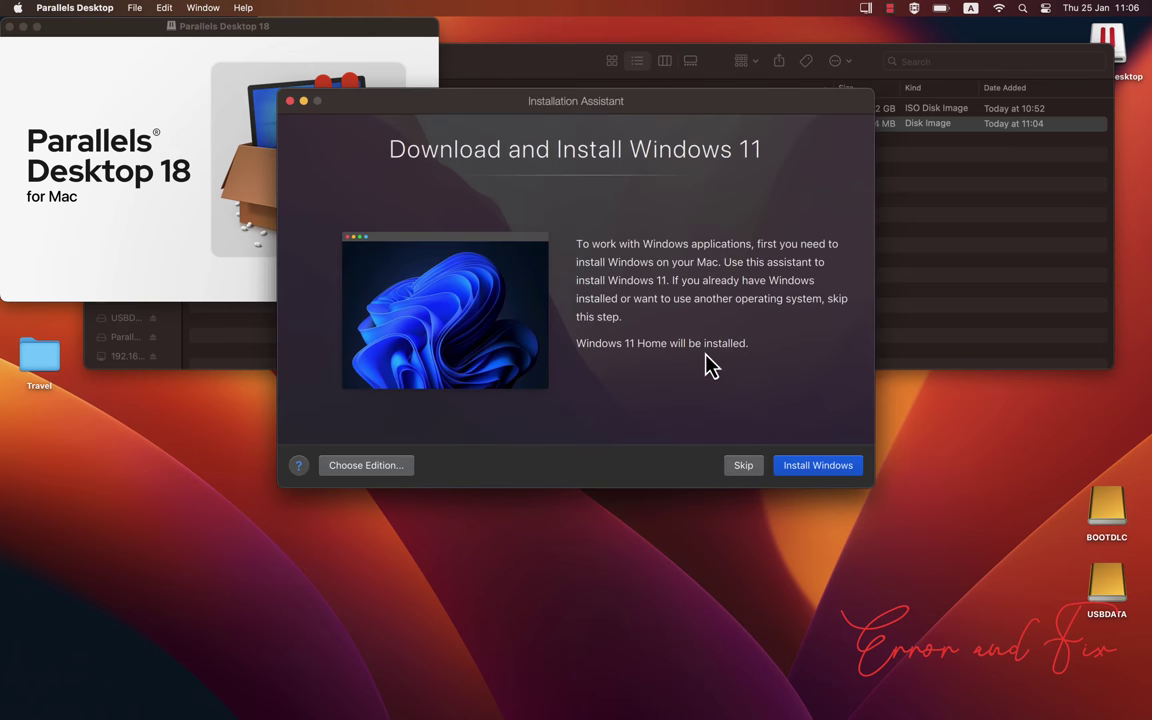
Step: Skip the Windows 11 download and choose to install Windows or another OS from a DVD or image file
{"action": "left_click", "coordinate": [740, 466]}
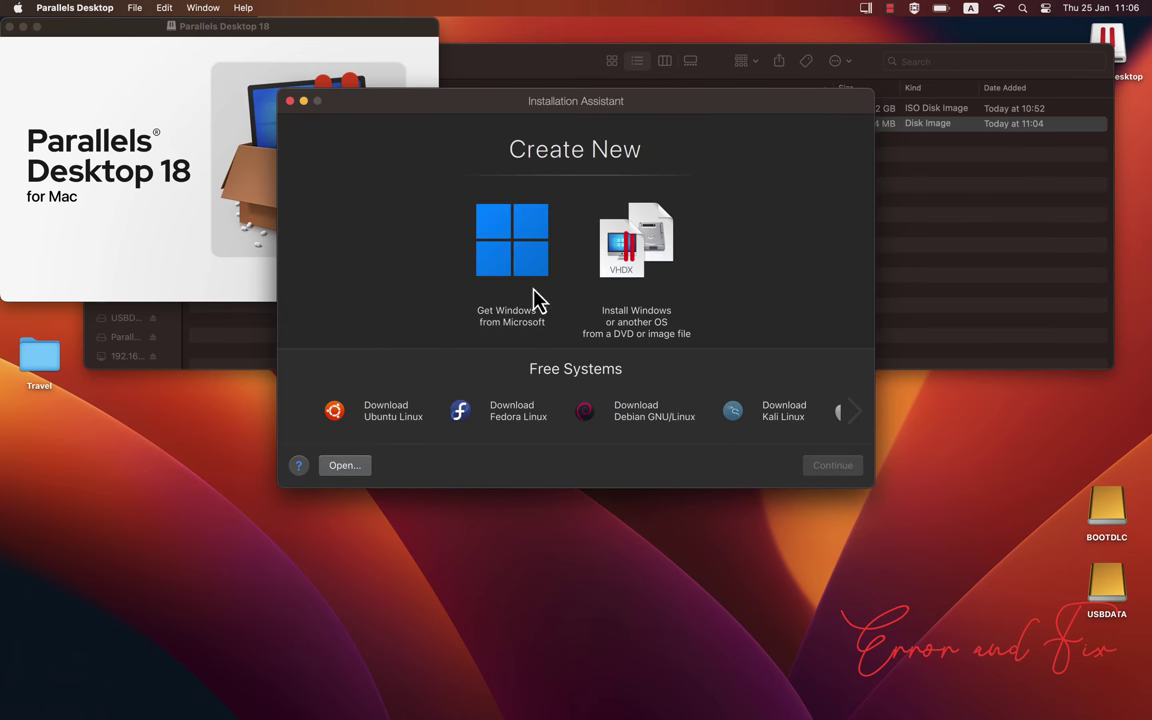
{"action": "left_click", "coordinate": [10, 26]}
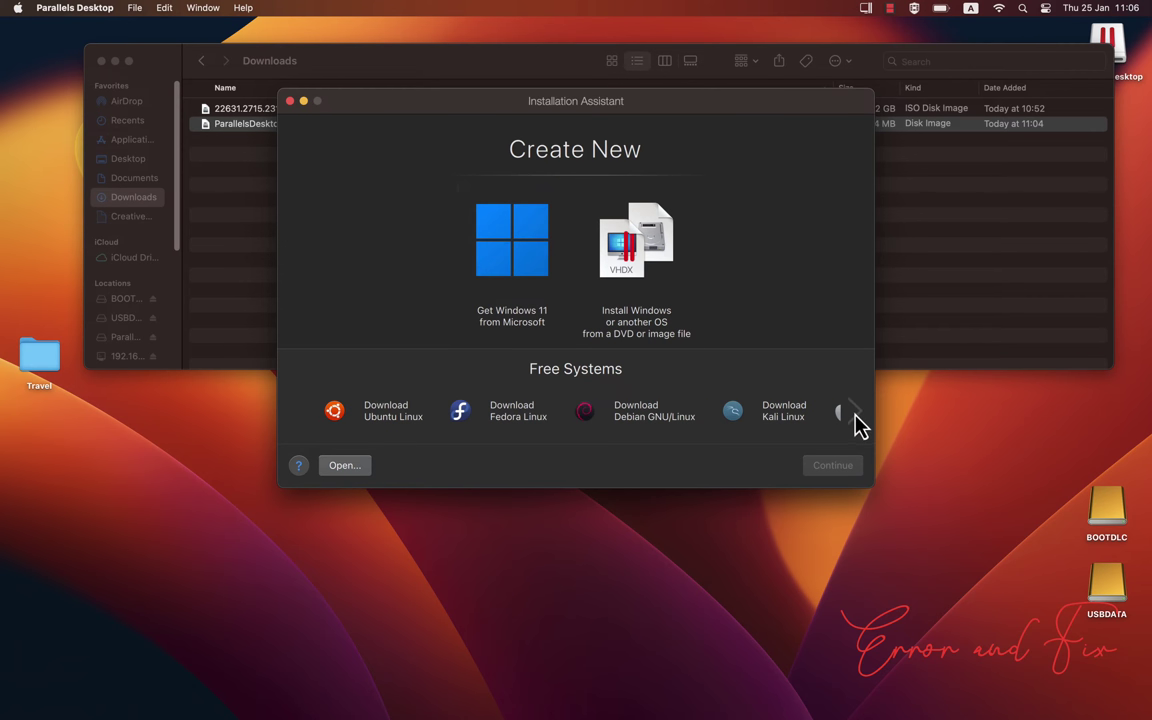
{"action": "left_click", "coordinate": [855, 414]}
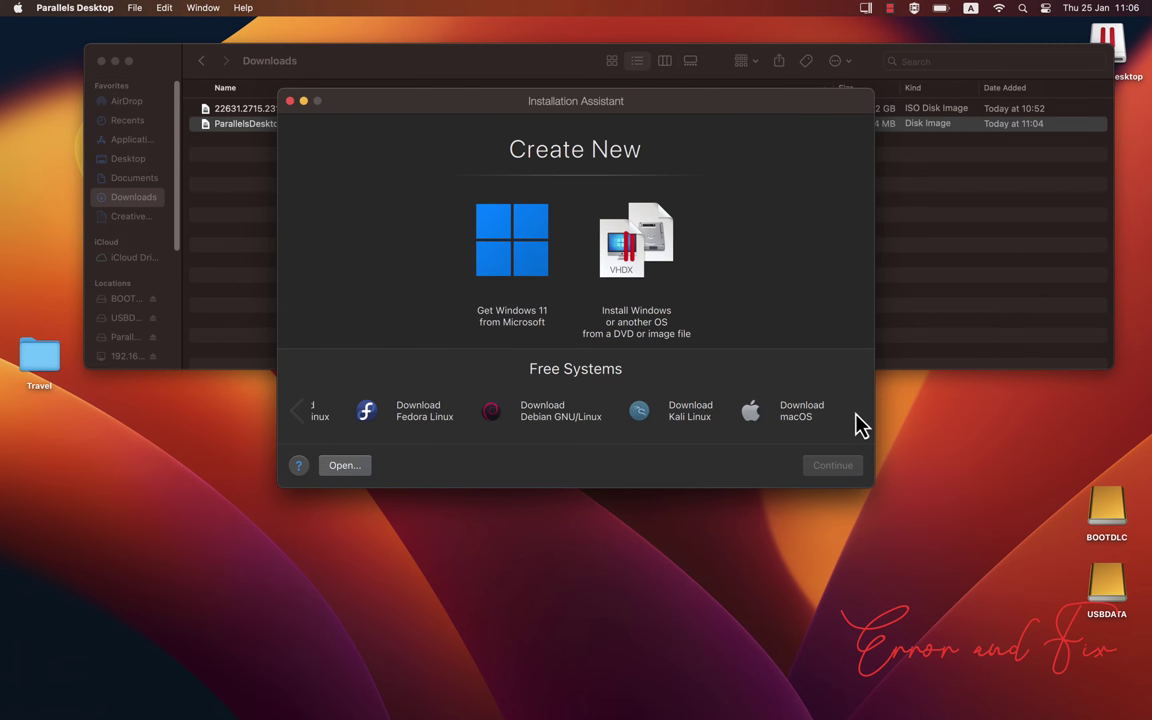
{"action": "left_click", "coordinate": [637, 250]}
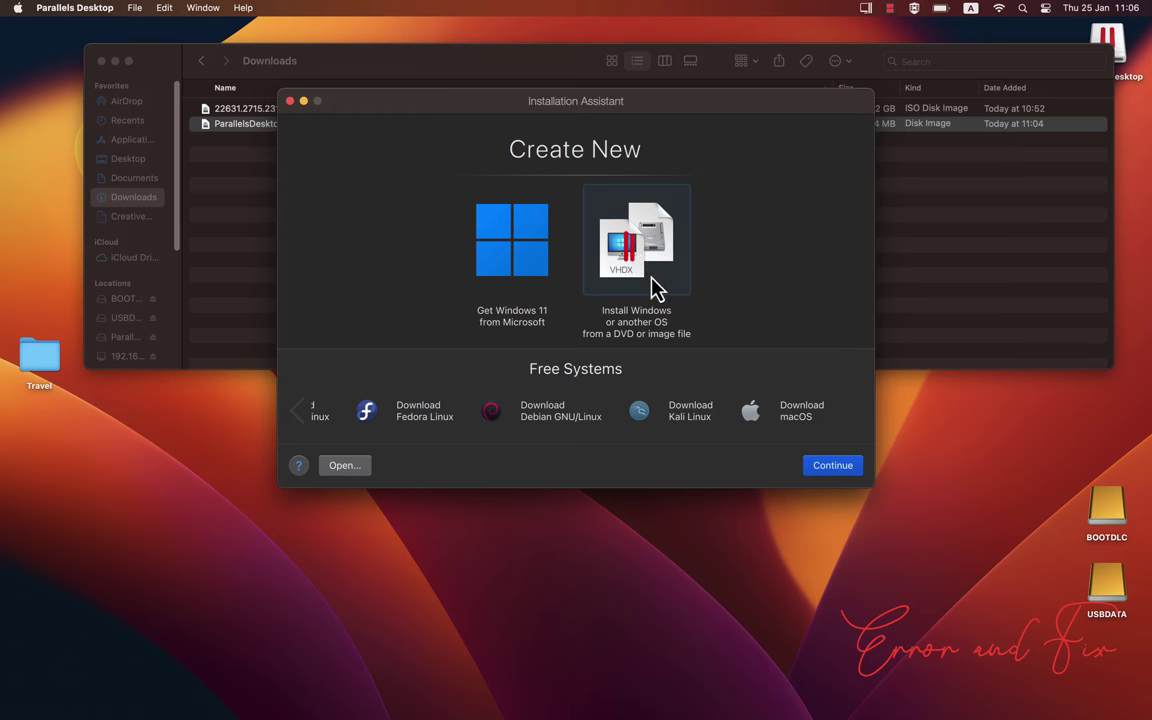
{"action": "left_click", "coordinate": [846, 474]}
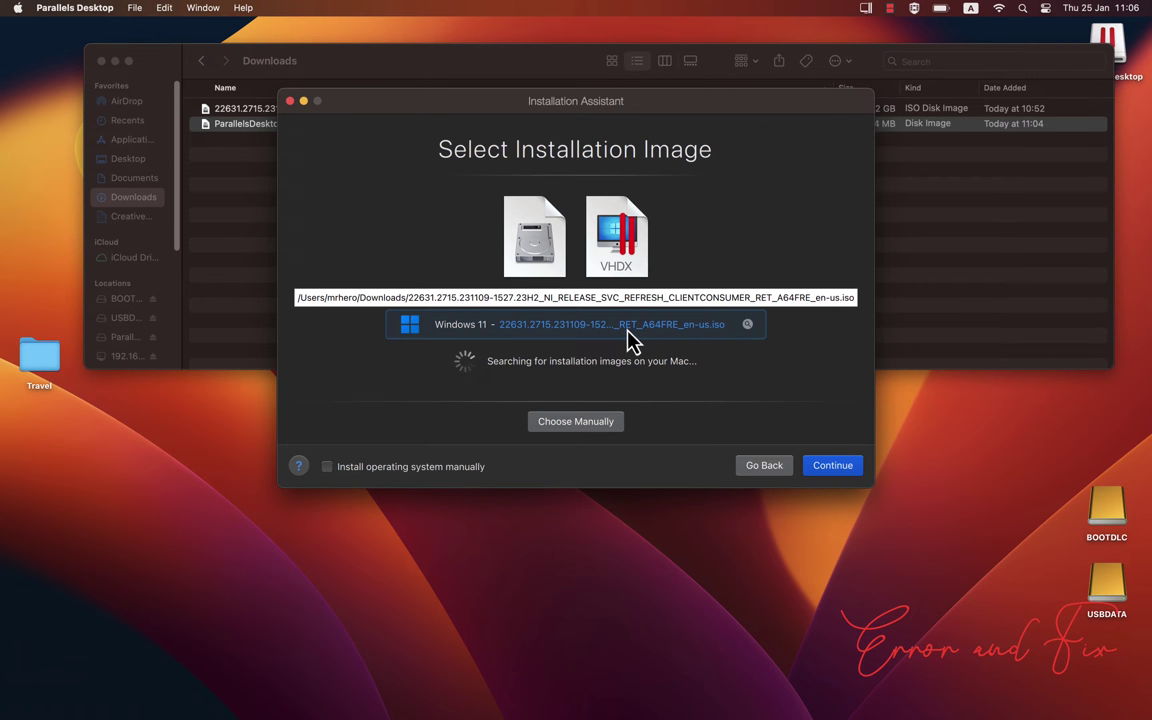
Step: Manually choose the 22631.2715 Windows ISO file from the Downloads folder as the installation image
{"action": "left_click", "coordinate": [606, 428]}
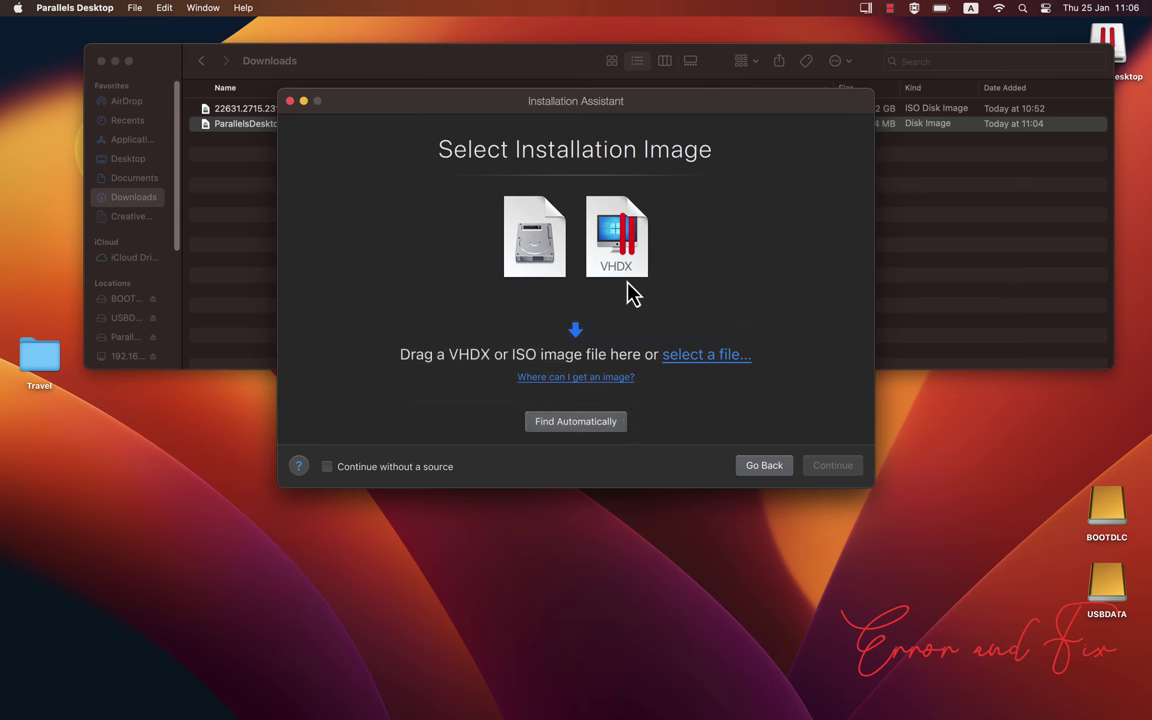
{"action": "left_click", "coordinate": [705, 356]}
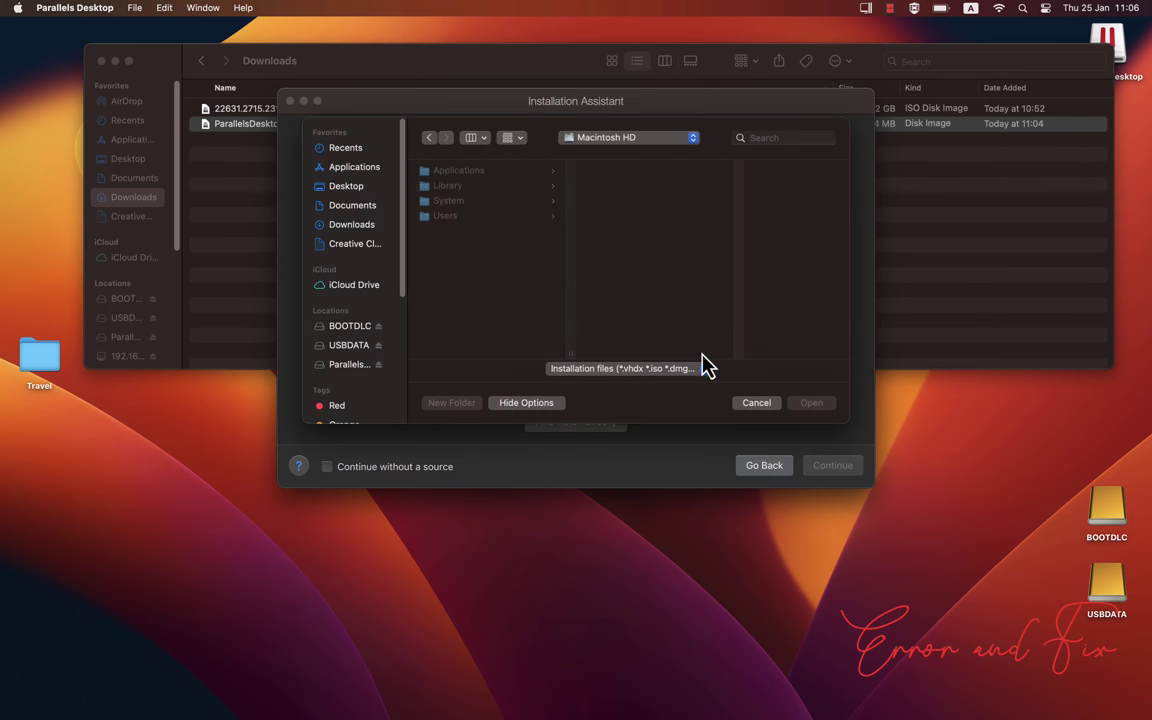
{"action": "left_click", "coordinate": [366, 225]}
{"action": "left_click", "coordinate": [478, 171]}
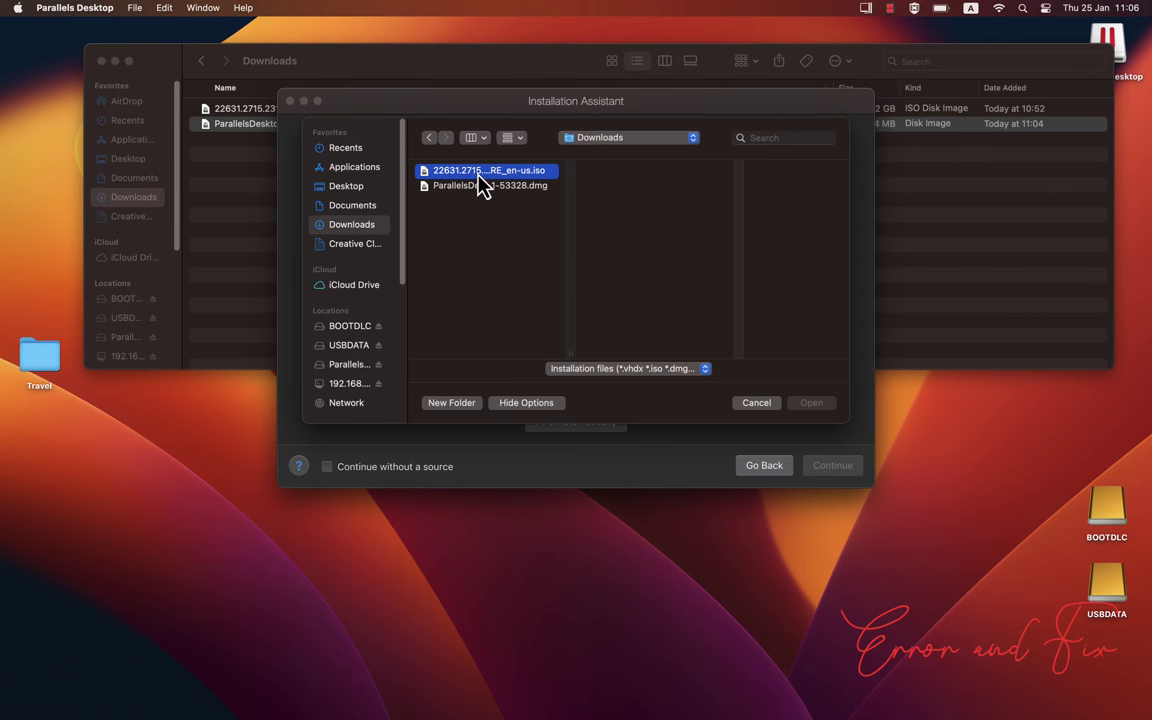
{"action": "left_click", "coordinate": [811, 402]}
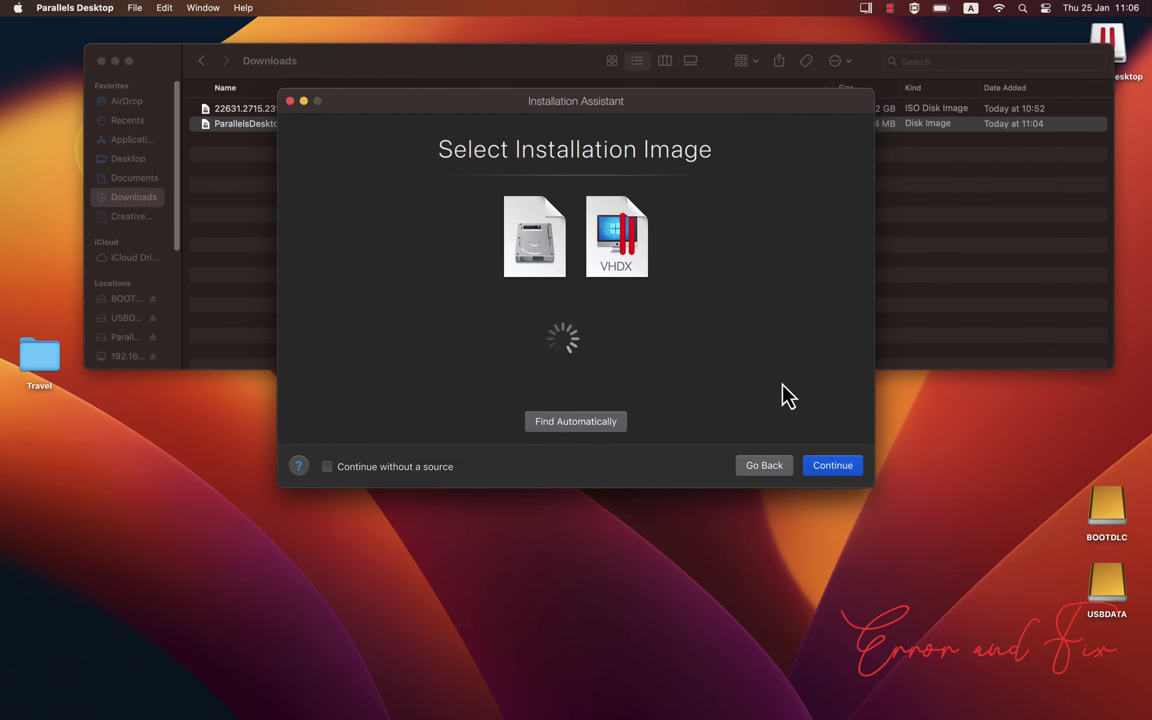
Step: Continue with the chosen image and select Windows 11 Pro as the edition to install
{"action": "left_click", "coordinate": [832, 467]}
{"action": "left_click", "coordinate": [652, 301]}
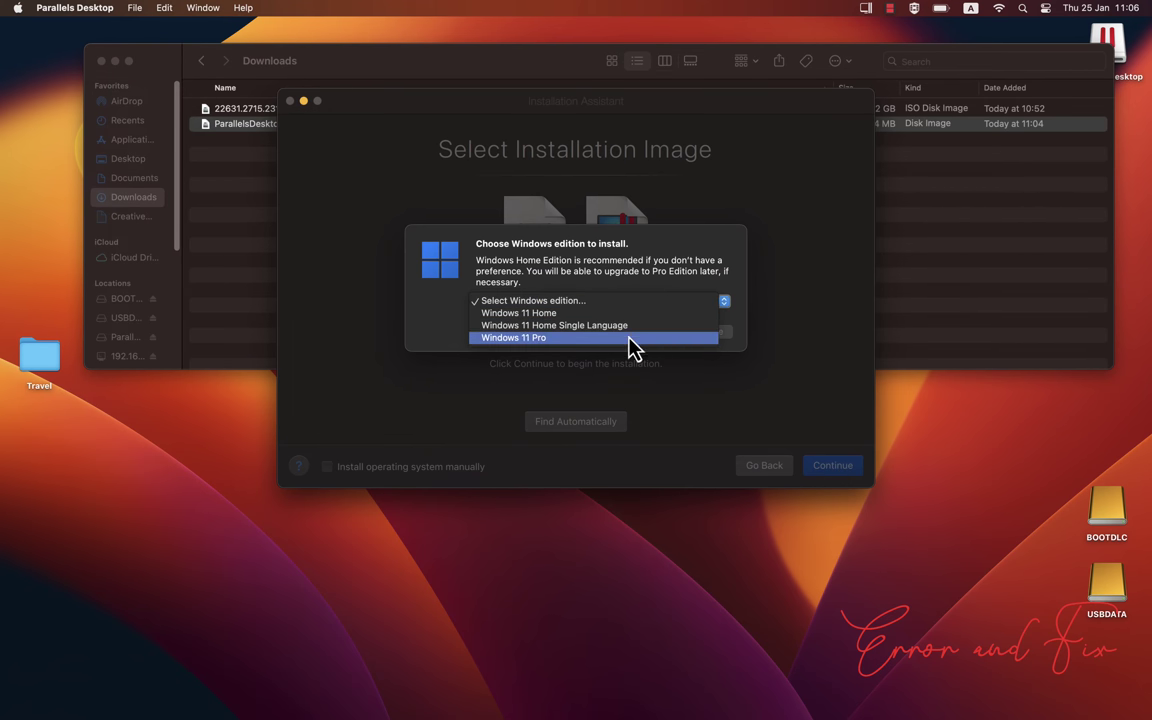
{"action": "left_click", "coordinate": [628, 338]}
{"action": "left_click", "coordinate": [716, 336]}
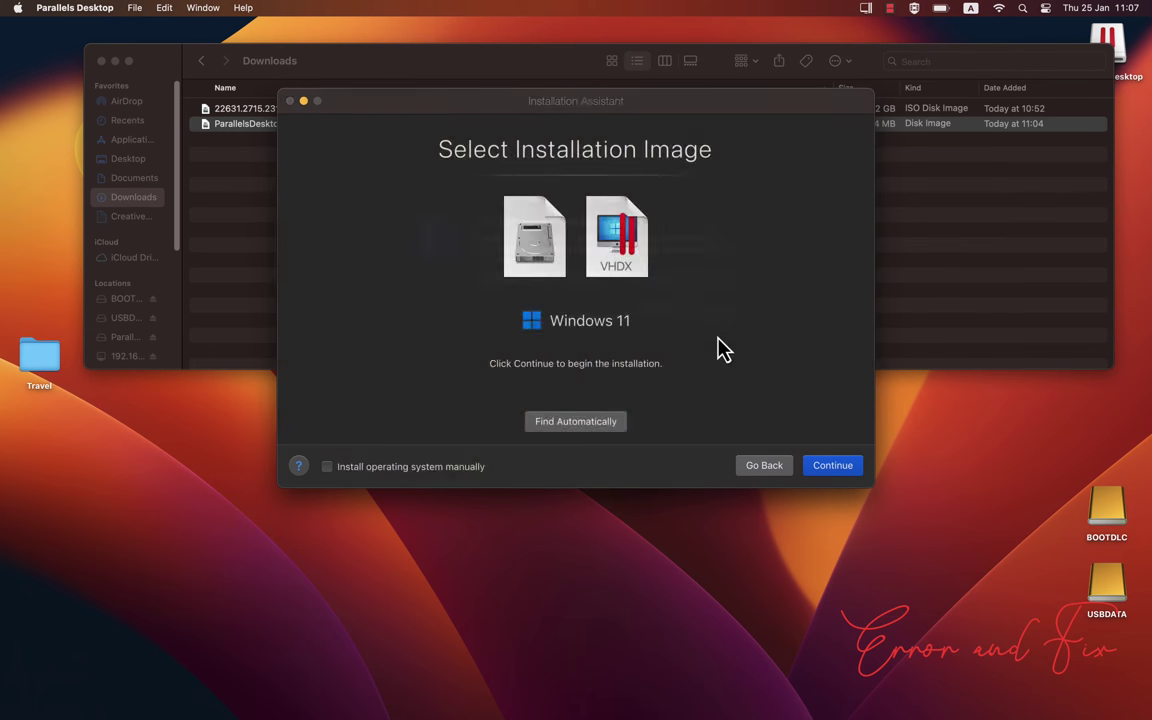
{"action": "left_click", "coordinate": [826, 468]}
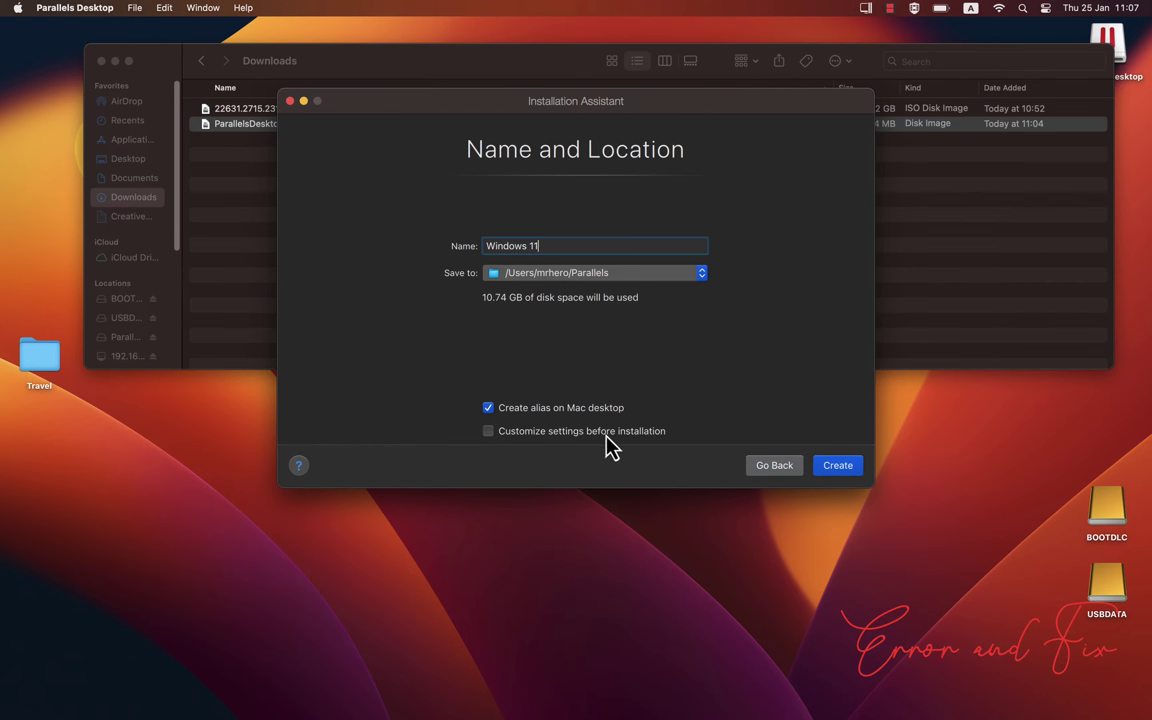
Step: Create the virtual machine with settings customization before installation enabled, then close its configuration unchanged and continue
{"action": "left_click", "coordinate": [605, 436]}
{"action": "left_click", "coordinate": [830, 468]}
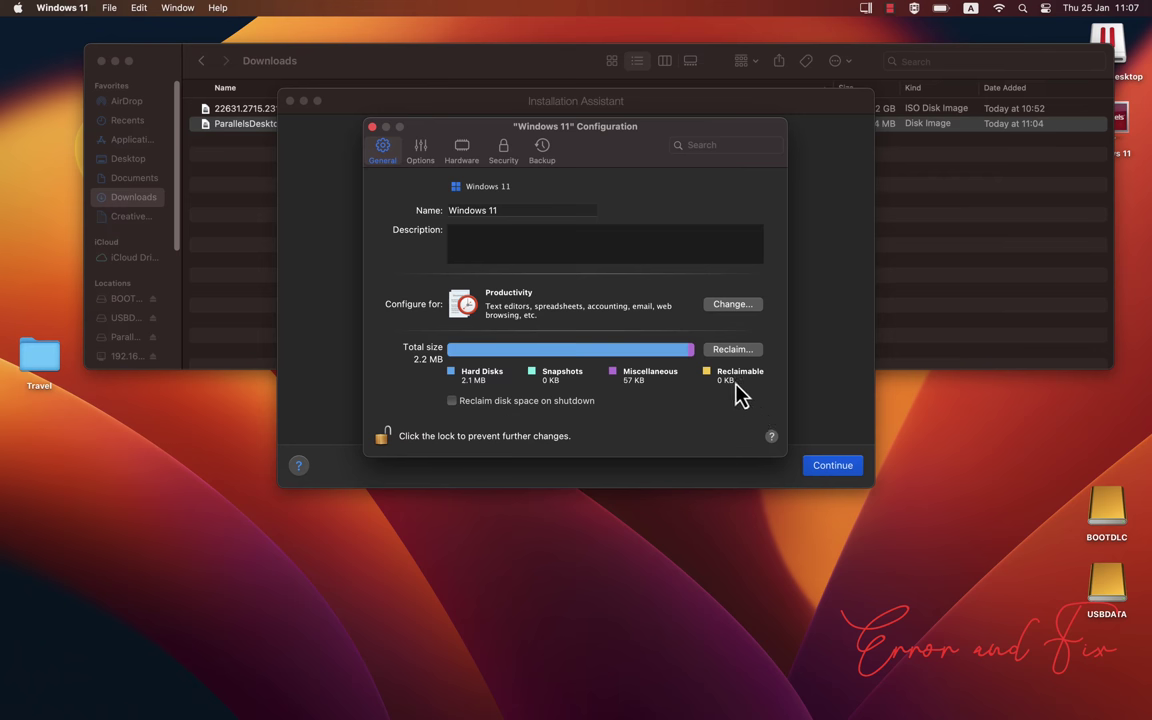
{"action": "left_click", "coordinate": [372, 128]}
{"action": "left_click", "coordinate": [828, 474]}
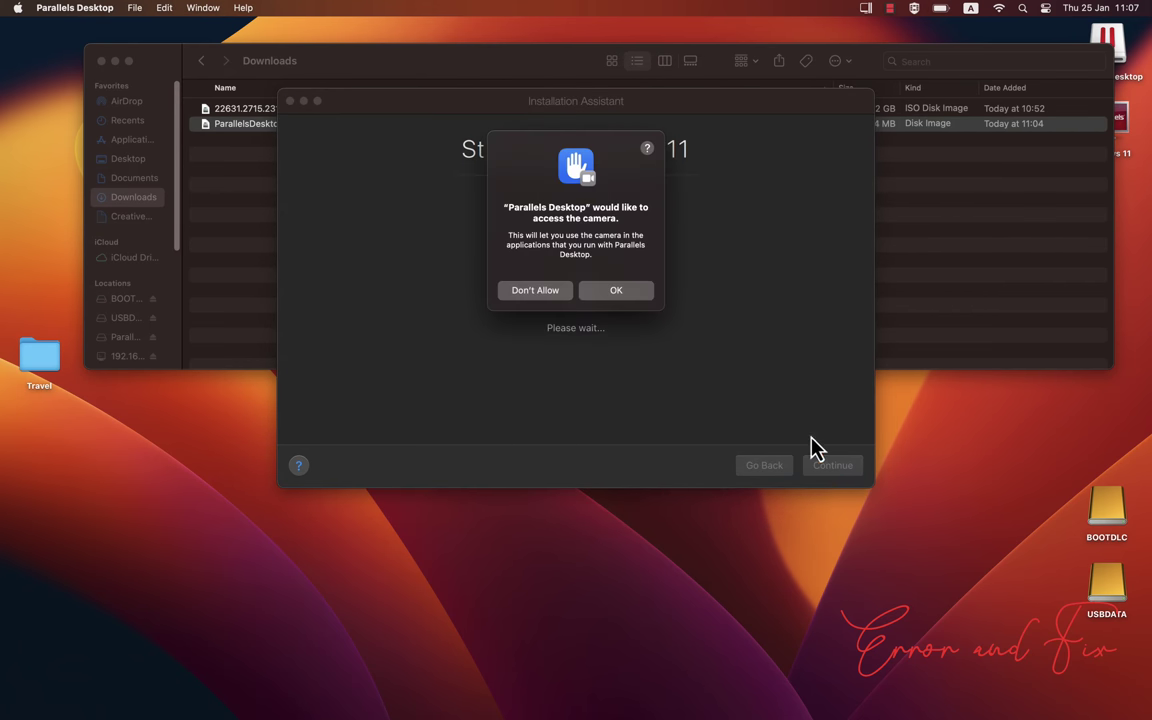
Step: Allow Parallels Desktop to access the camera, and restart Windows Setup immediately when it requires a restart
{"action": "left_click", "coordinate": [632, 293]}
{"action": "left_click", "coordinate": [633, 294]}
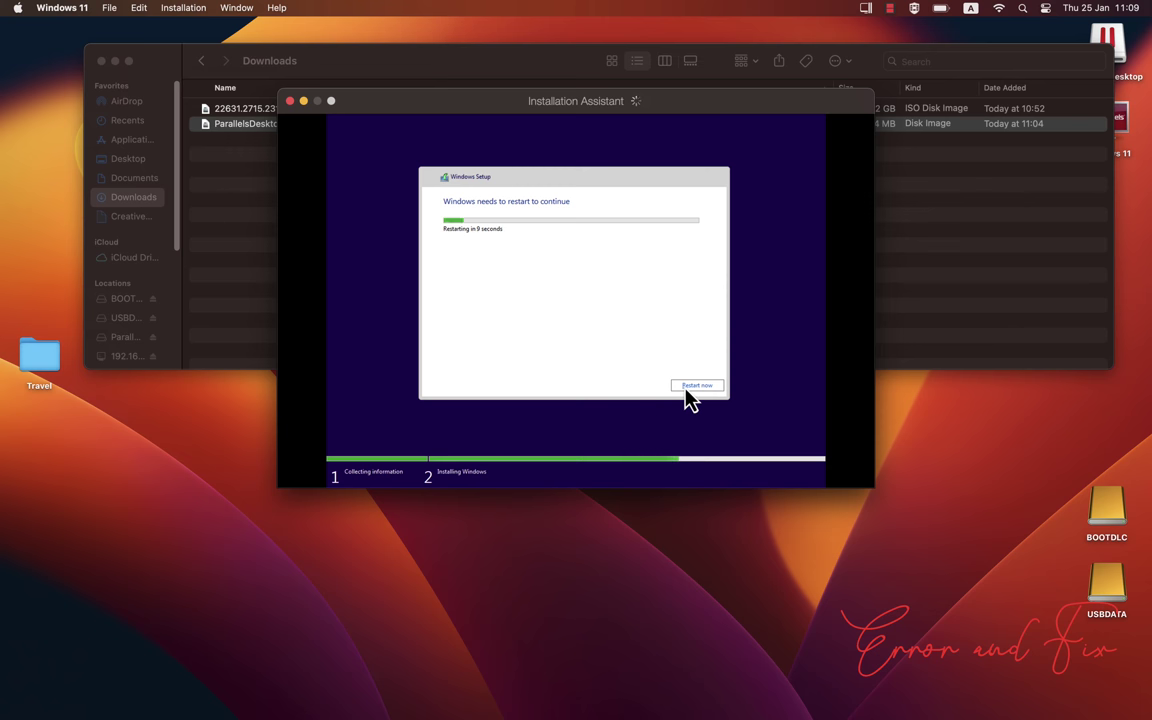
{"action": "left_click", "coordinate": [697, 385]}
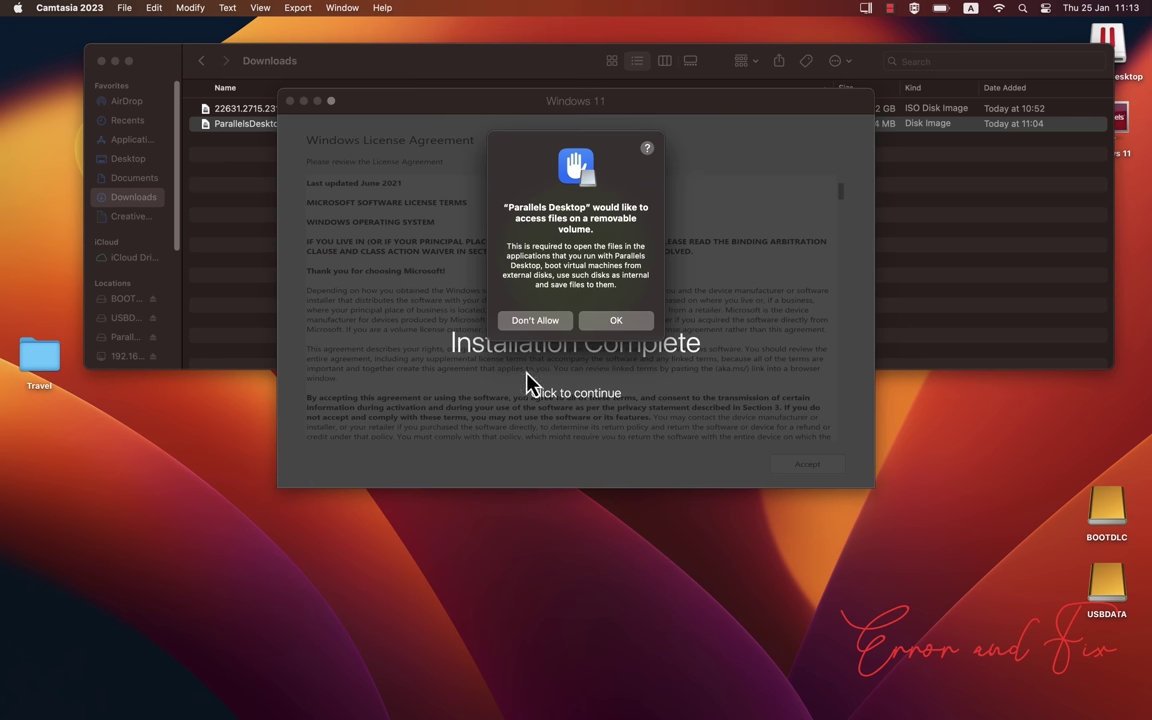
Step: Allow Parallels Desktop to access files on removable volumes and continue past the Installation Complete screen
{"action": "left_click", "coordinate": [629, 324]}
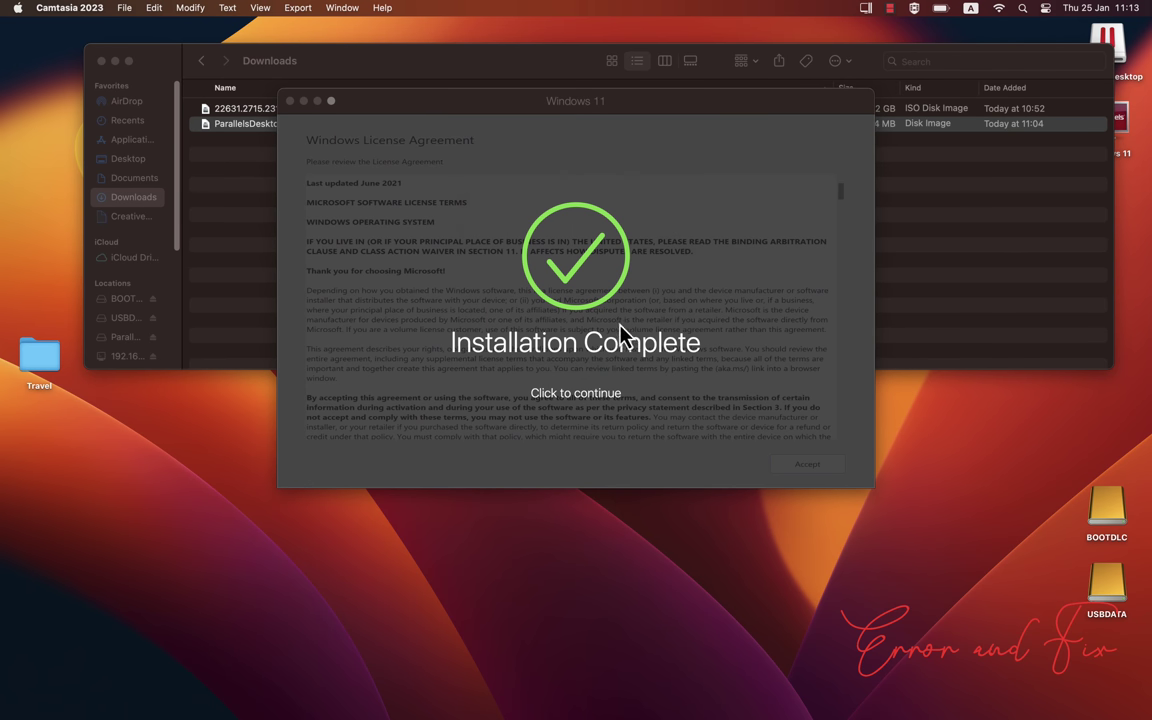
{"action": "left_click", "coordinate": [617, 316]}
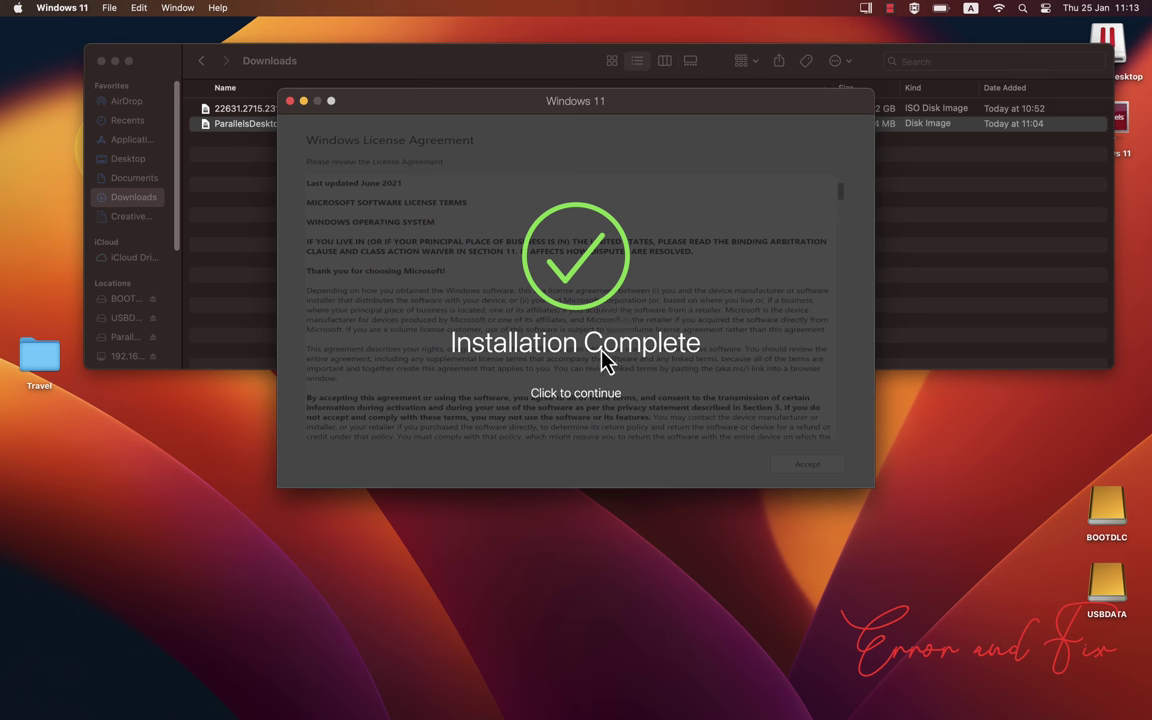
{"action": "left_click", "coordinate": [578, 396]}
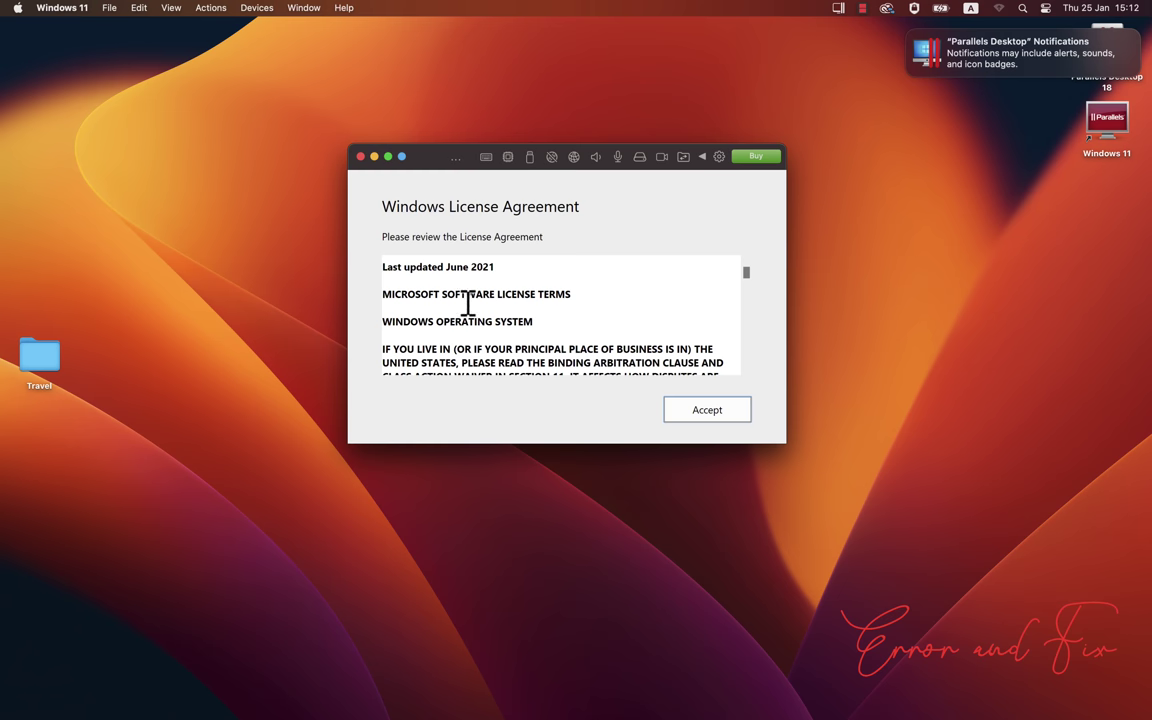
Step: Review the Windows License Agreement to its end and accept it
{"action": "scroll", "coordinate": [499, 278], "scroll_direction": "down", "scroll_amount": 5}
{"action": "scroll", "coordinate": [755, 300], "scroll_direction": "down", "scroll_amount": 10}
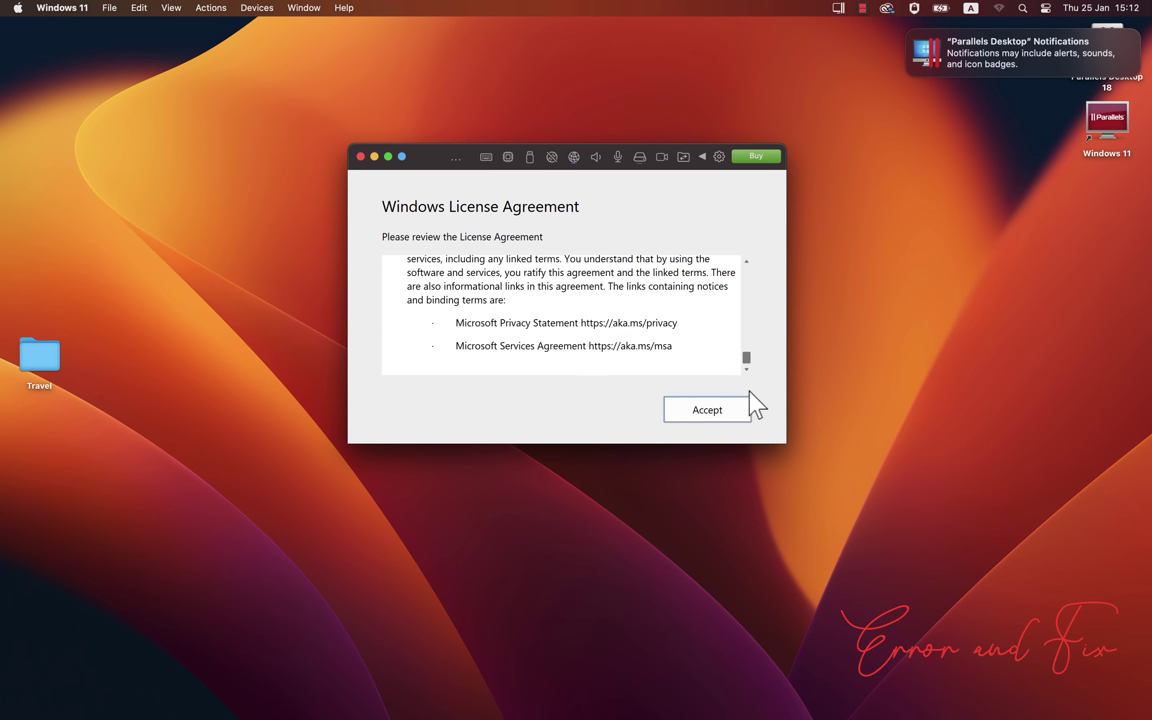
{"action": "left_click", "coordinate": [721, 418]}
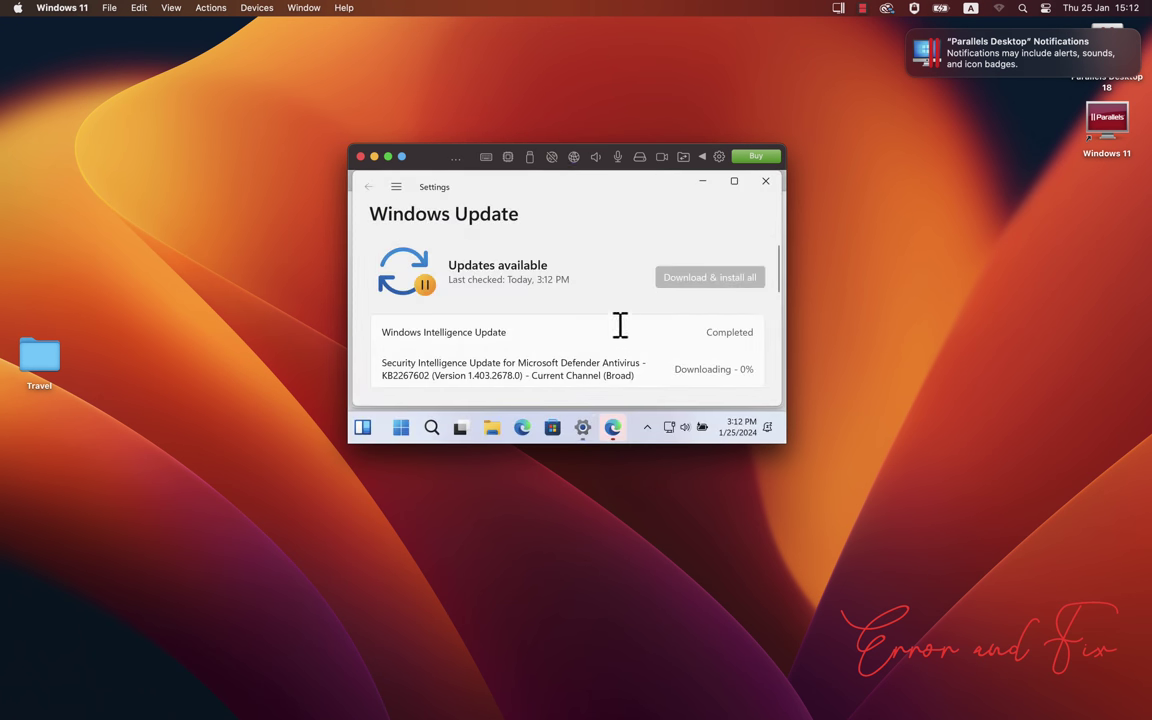
Step: Close the Windows Update settings window and enlarge the Windows 11 virtual machine window
{"action": "left_click", "coordinate": [765, 181]}
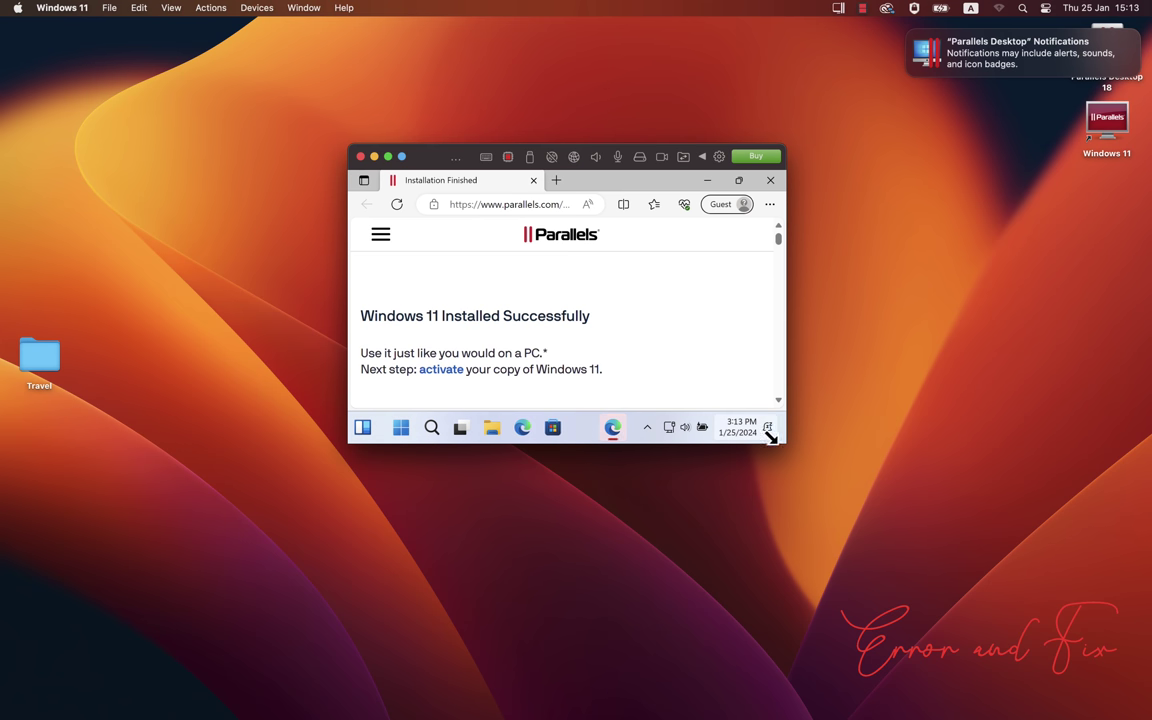
{"action": "left_click_drag", "start_coordinate": [785, 444], "coordinate": [951, 663]}
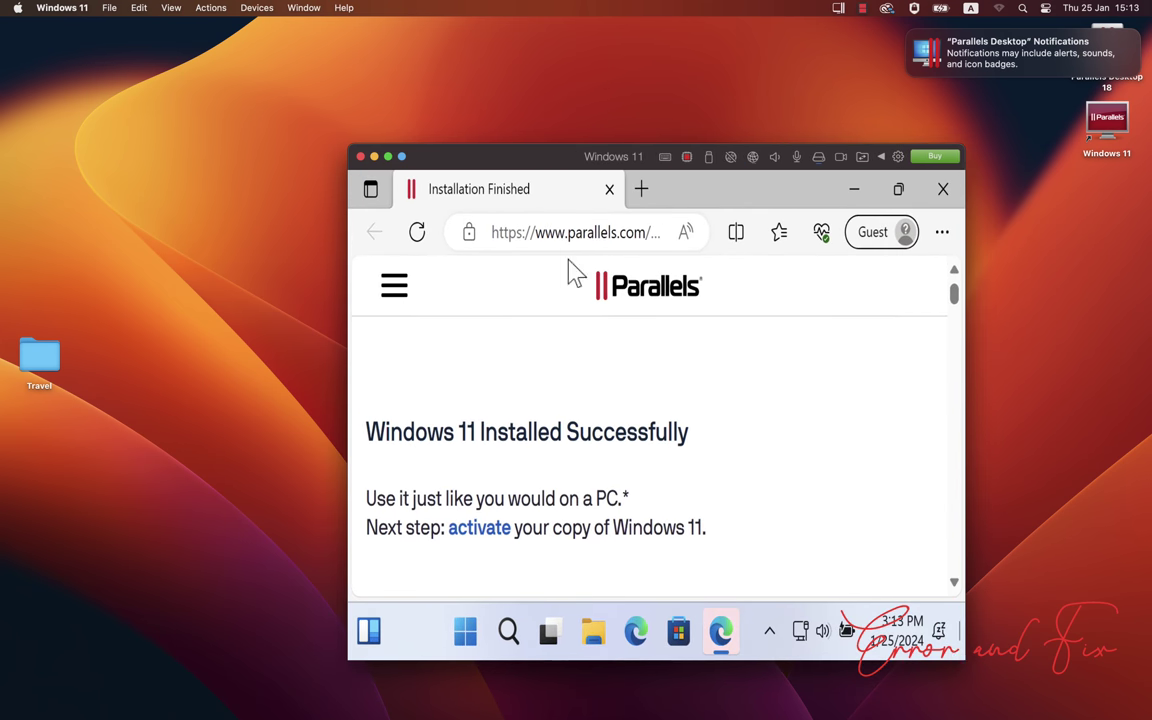
Step: Enlarge the virtual machine window further and close the browser showing the Parallels Installation Finished page
{"action": "left_click_drag", "start_coordinate": [347, 141], "coordinate": [167, 60]}
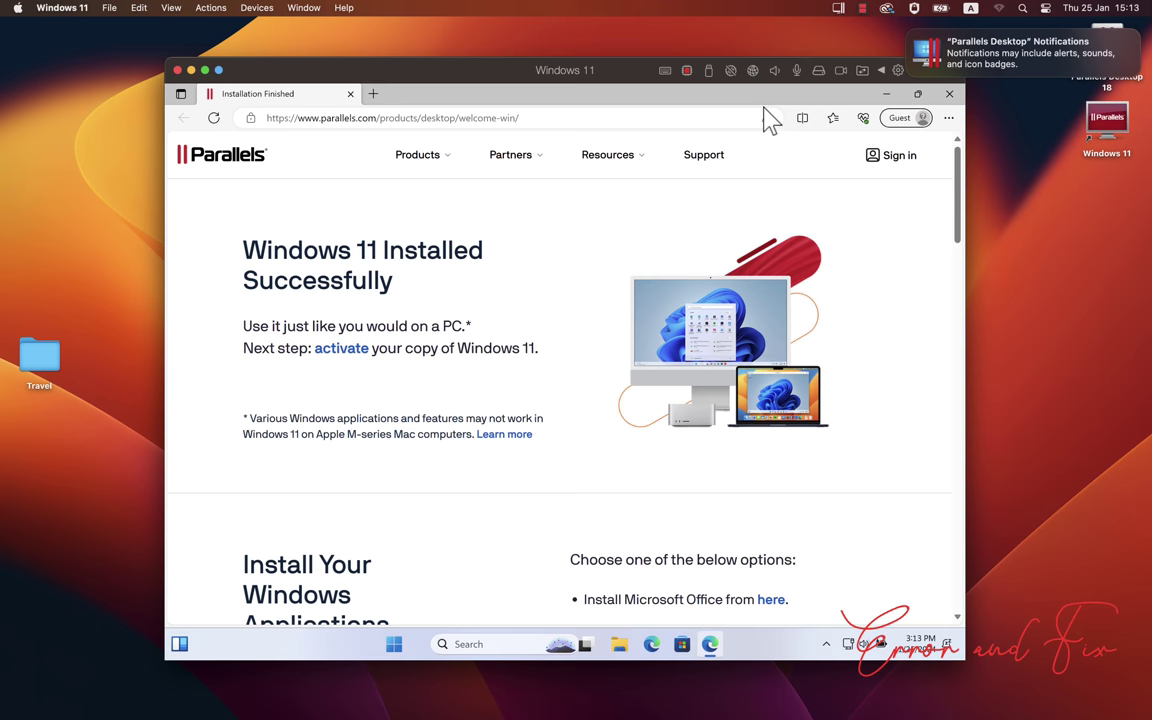
{"action": "left_click", "coordinate": [948, 95]}
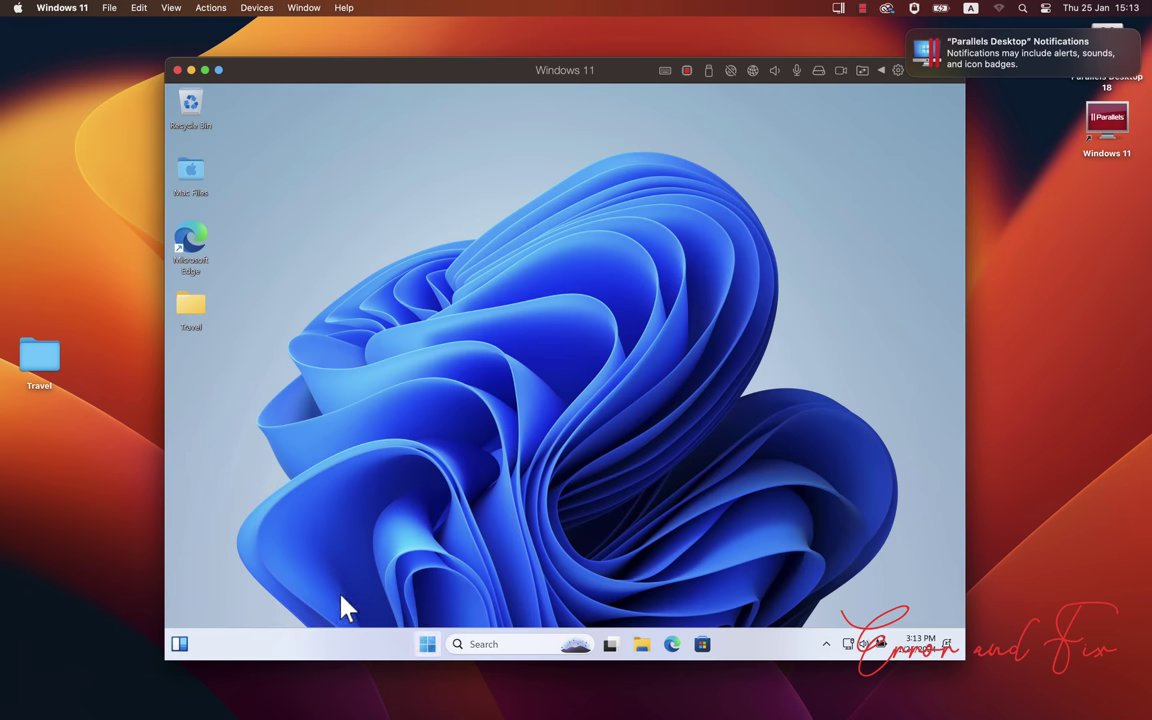
Step: Look over the pinned apps in the Windows Start menu, and open the Downloads folder in File Explorer
{"action": "left_click", "coordinate": [427, 644]}
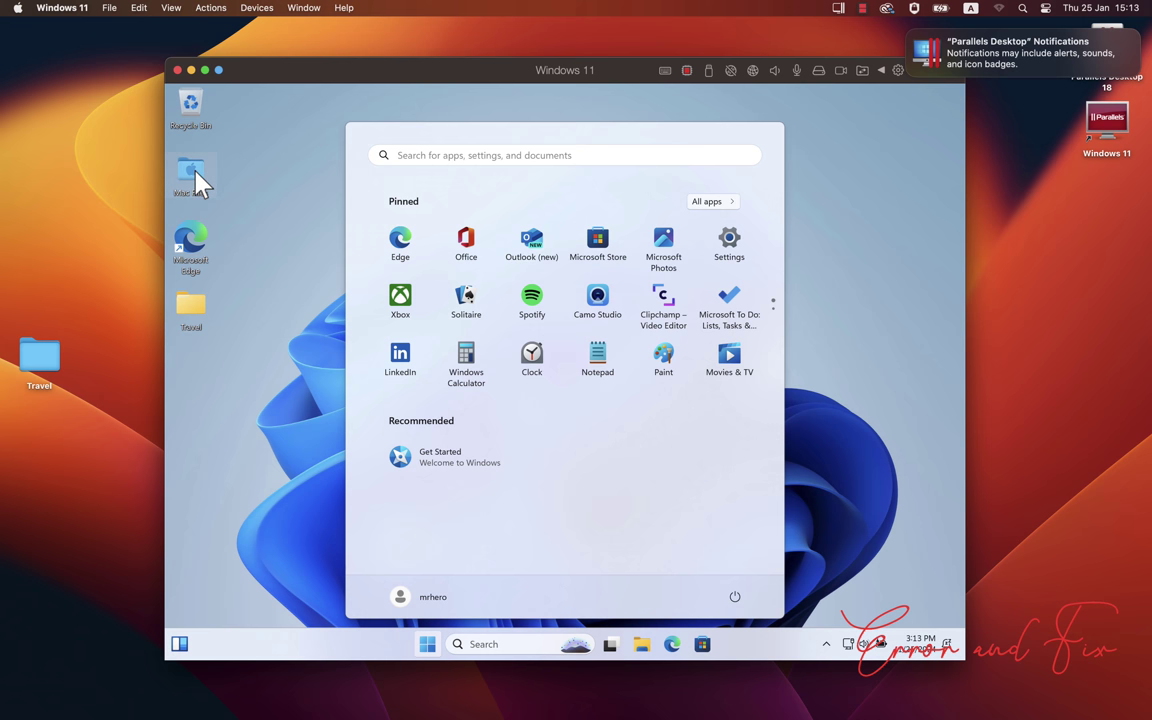
{"action": "left_click", "coordinate": [641, 655]}
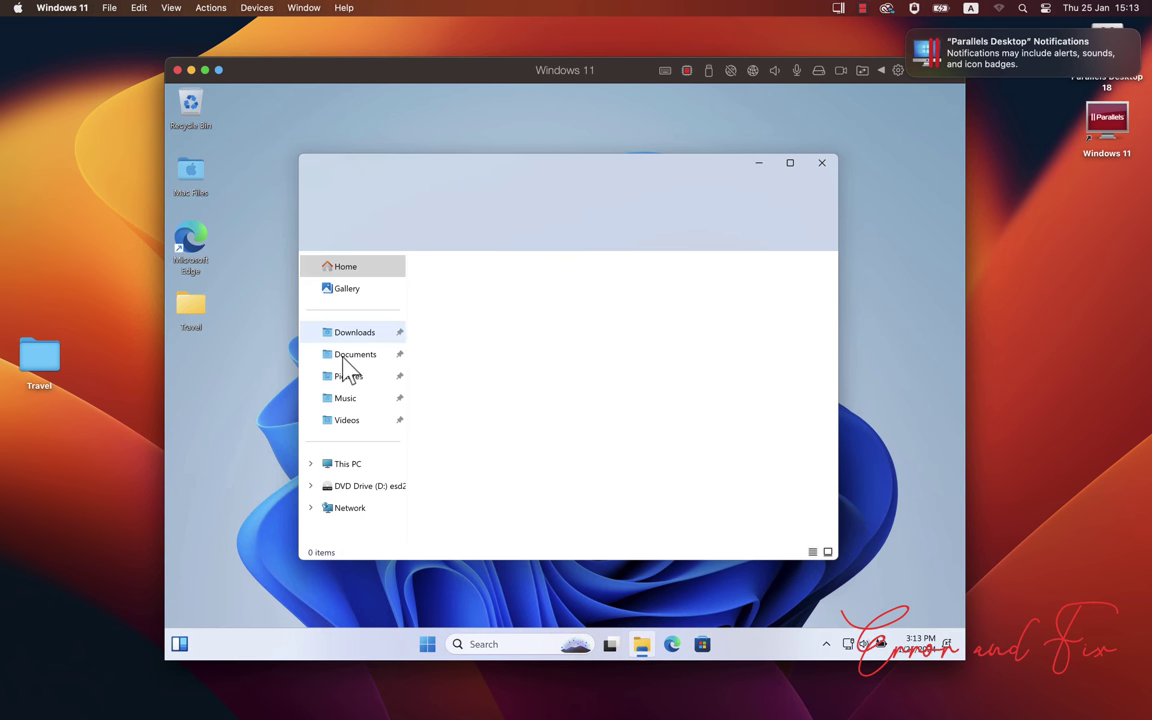
Step: Examine the CPU, memory and Disk 0 (C:) performance and the Users page in Task Manager, and close it
{"action": "key", "text": "ctrl+shift+Escape"}
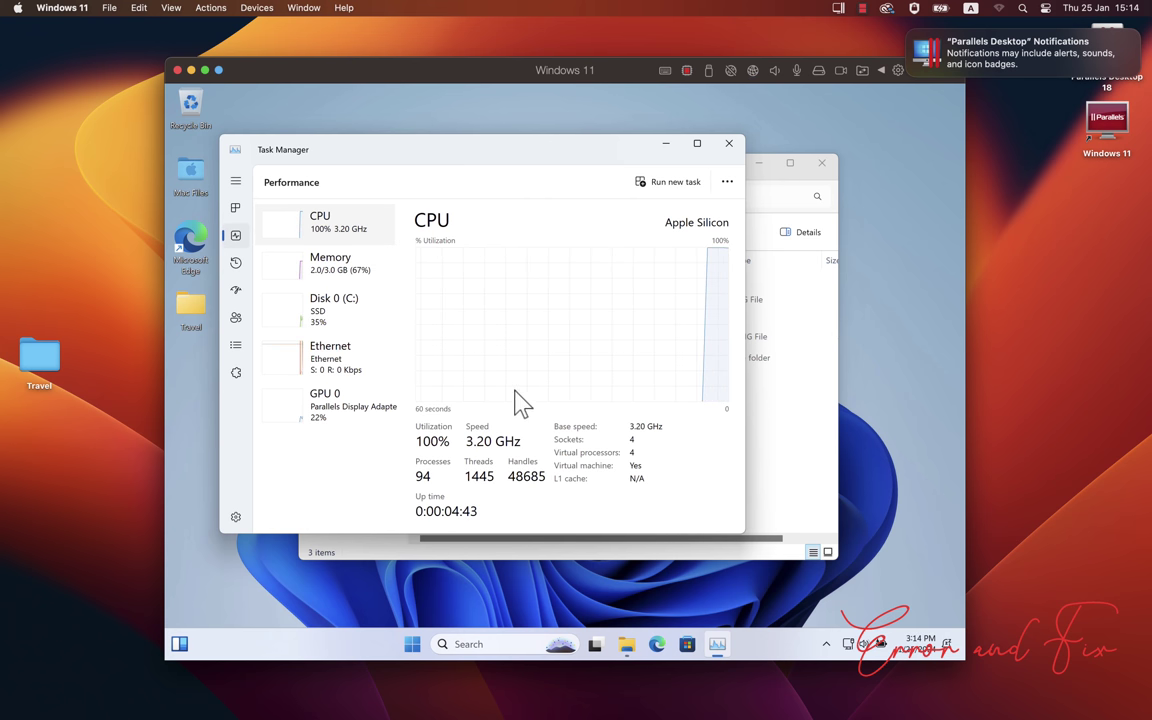
{"action": "left_click", "coordinate": [362, 263]}
{"action": "left_click", "coordinate": [372, 325]}
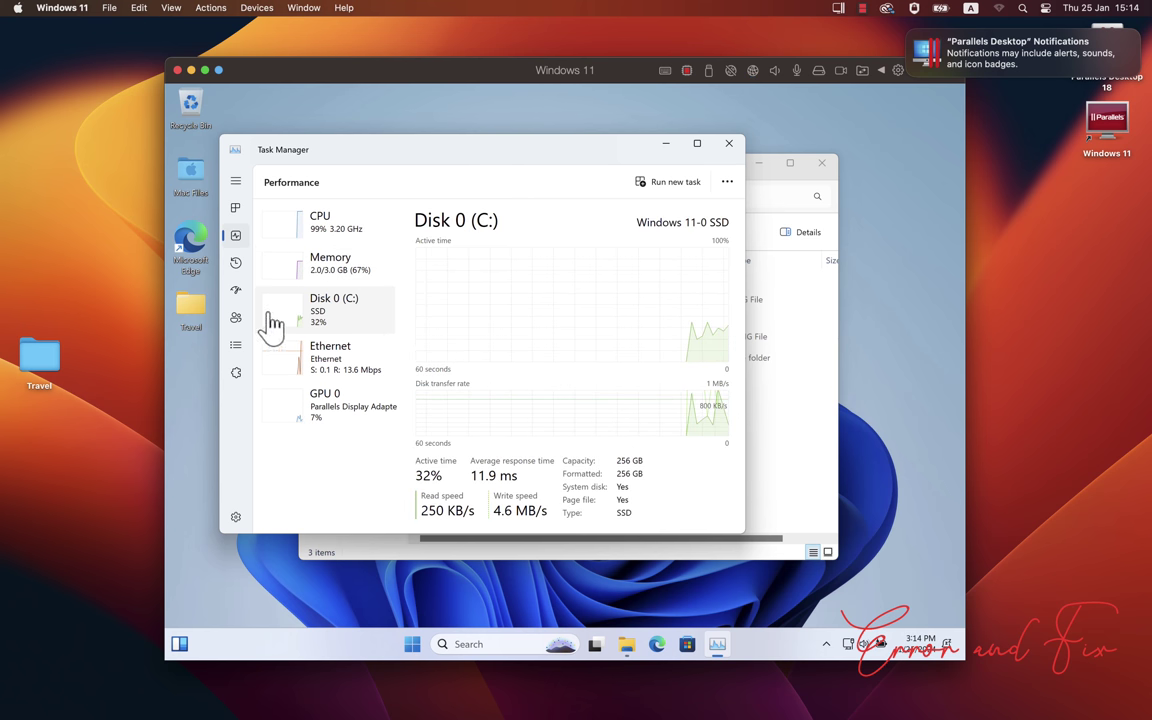
{"action": "left_click", "coordinate": [235, 318]}
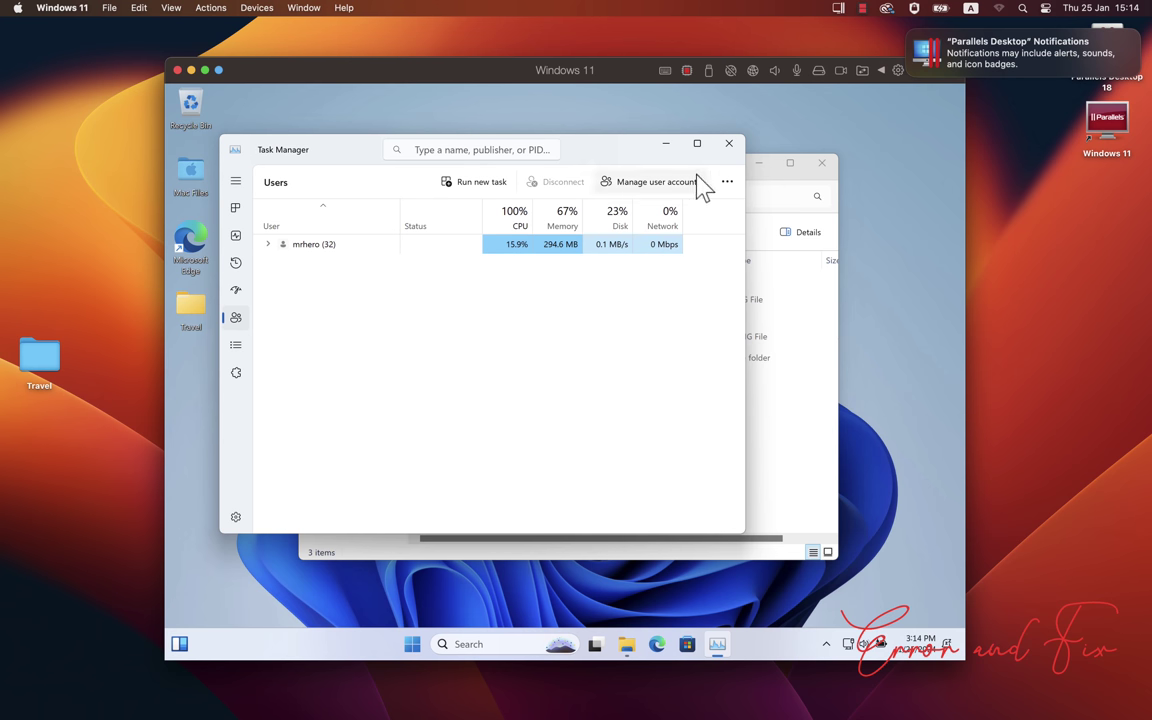
{"action": "left_click", "coordinate": [728, 144]}
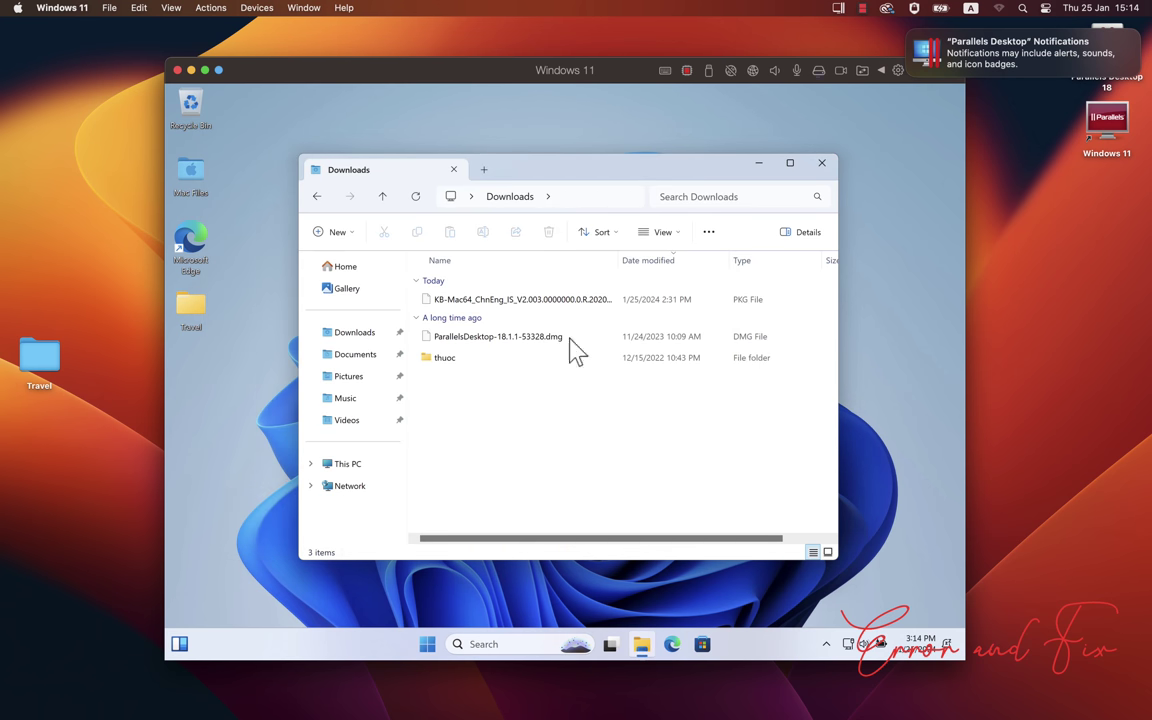
Step: Open This PC in File Explorer to view the virtual machine's drives
{"action": "left_click", "coordinate": [358, 466]}
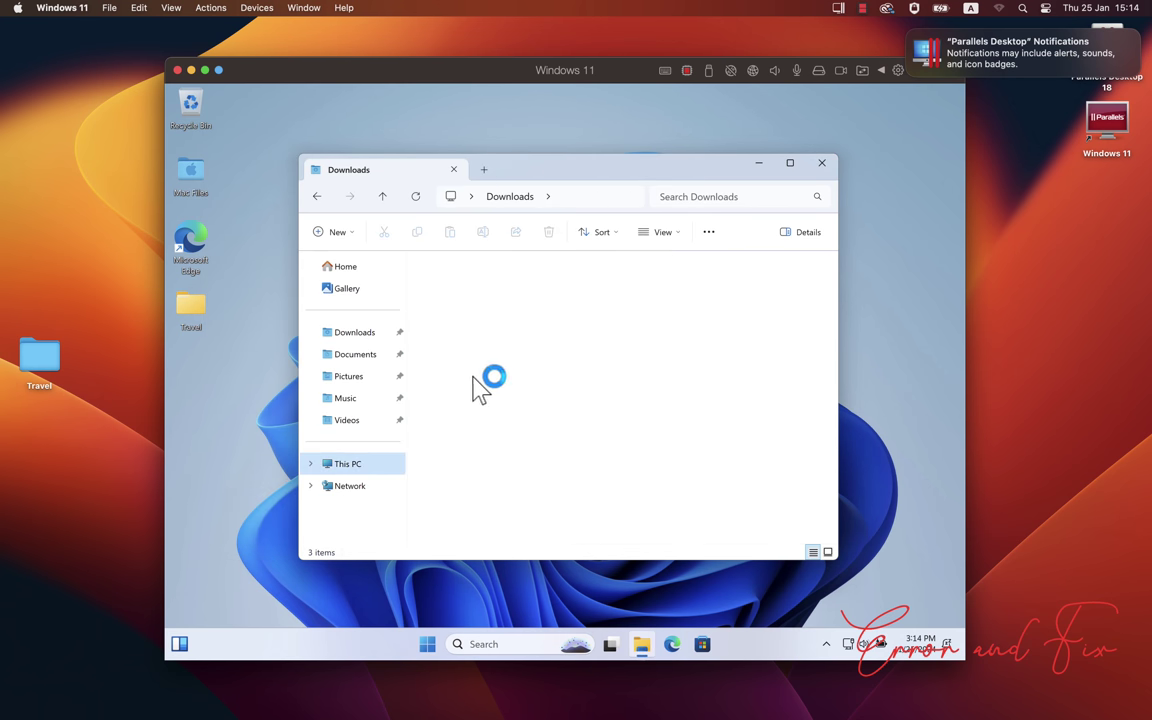